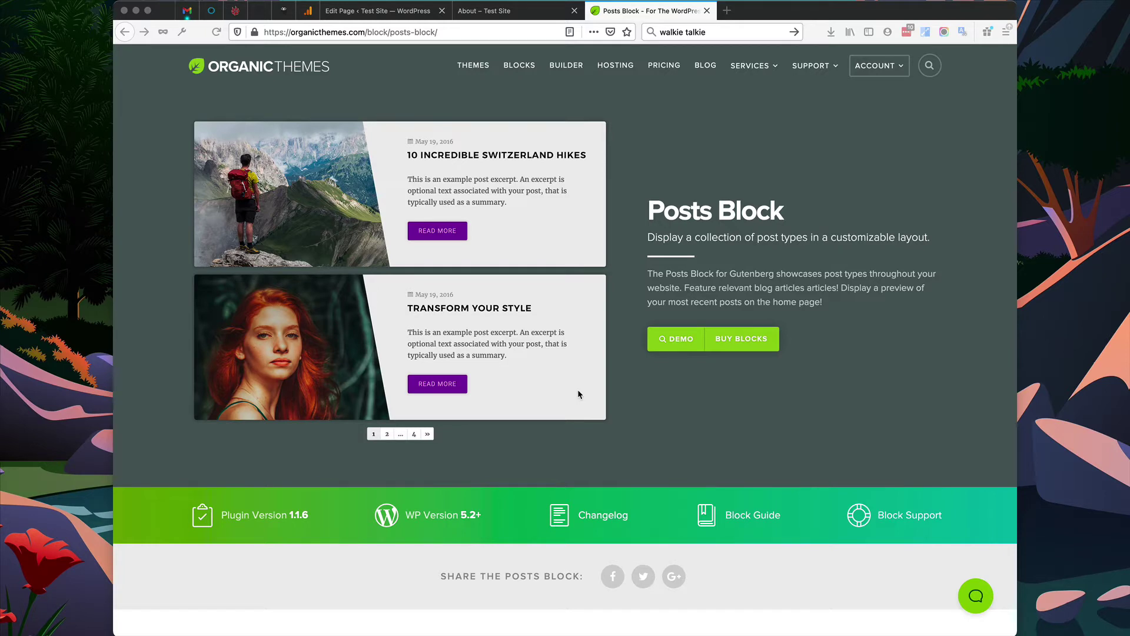
# - Insert a Posts block on a new line after the About page's first paragraph
pyautogui.click(404, 13)
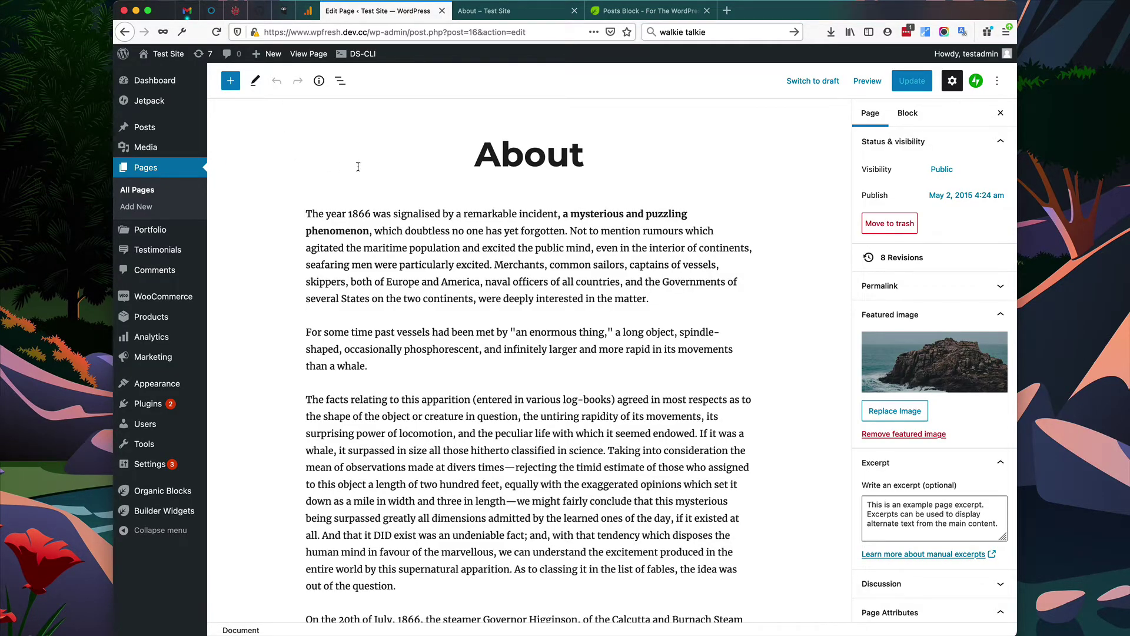
pyautogui.click(690, 299)
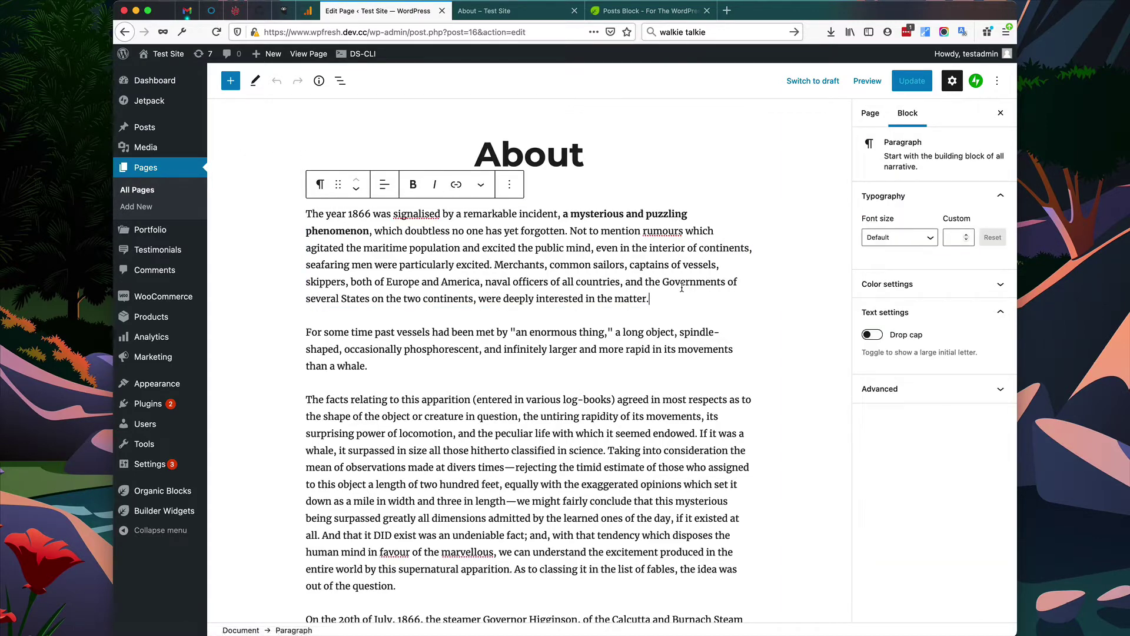
pyautogui.press('Return')
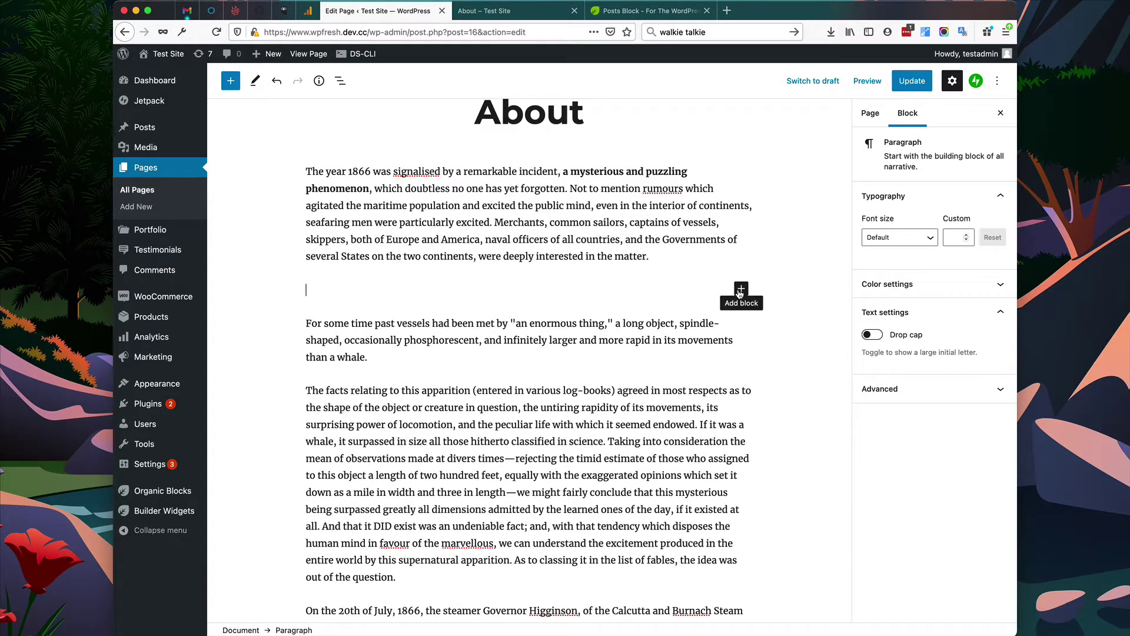
pyautogui.click(740, 289)
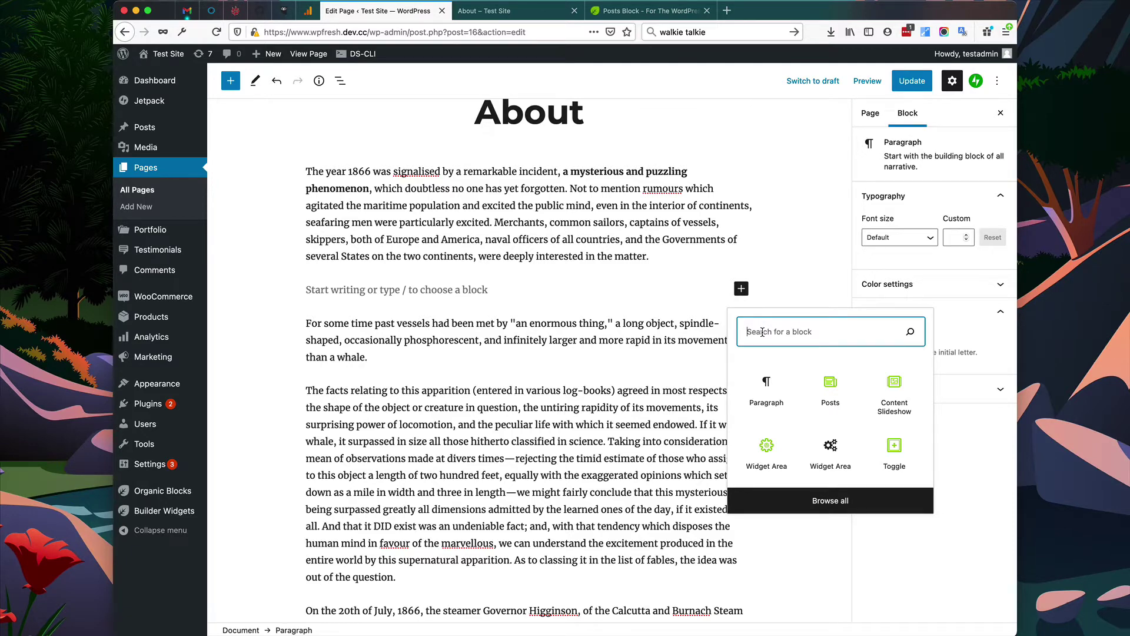
pyautogui.write('posts')
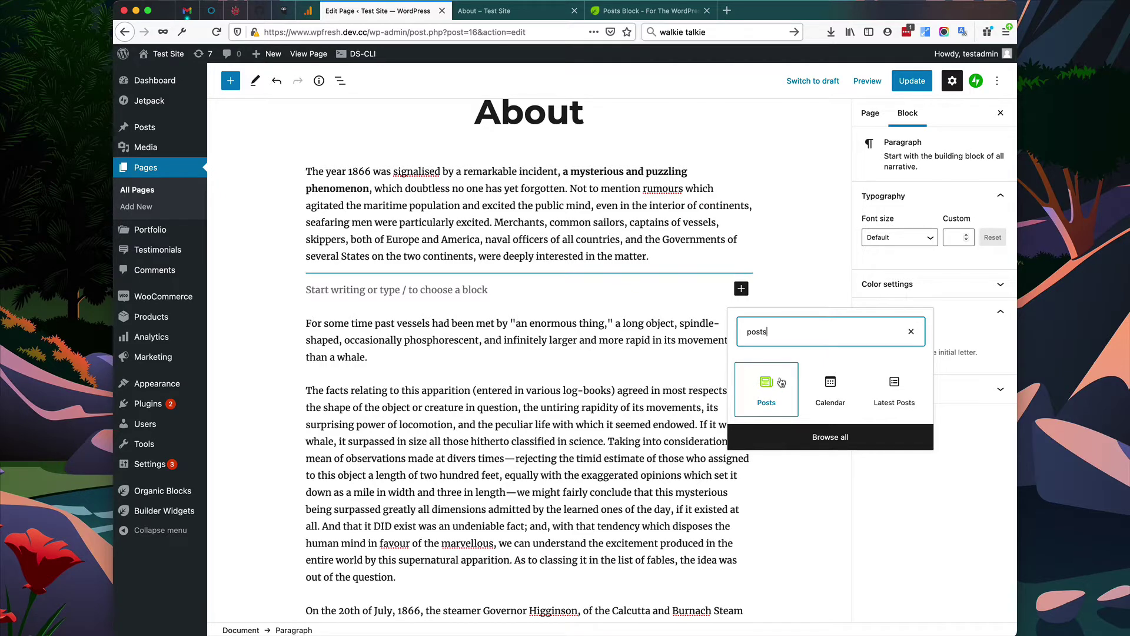
pyautogui.click(775, 389)
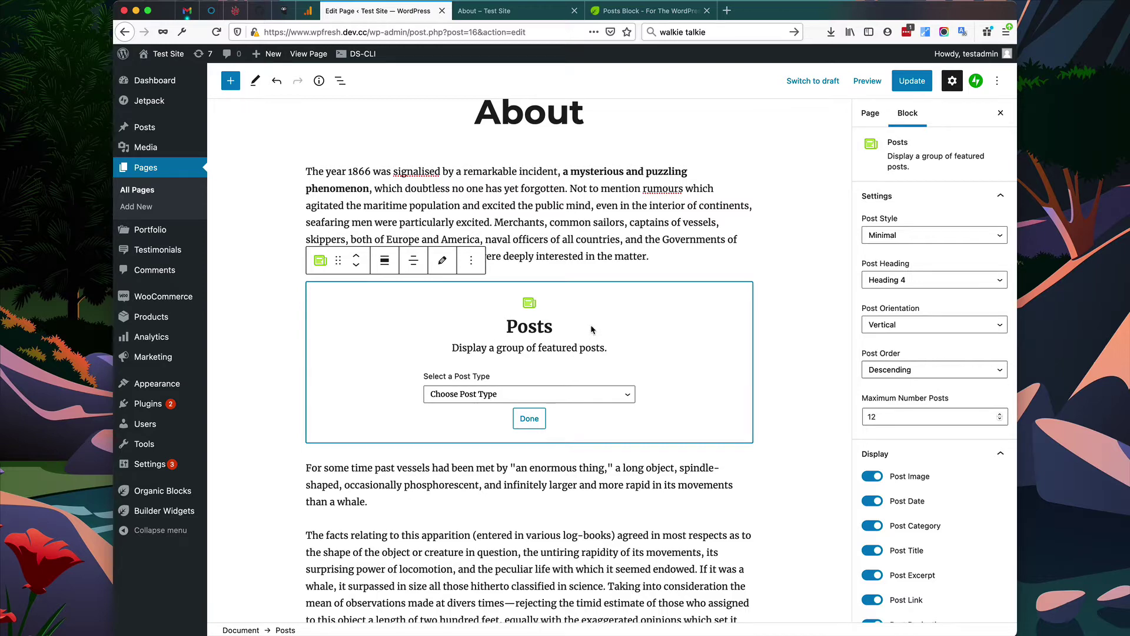
# - Set the Posts block to show Posts, filtered by category to Blog
pyautogui.scroll(-1, 640, 347)
pyautogui.click(625, 366)
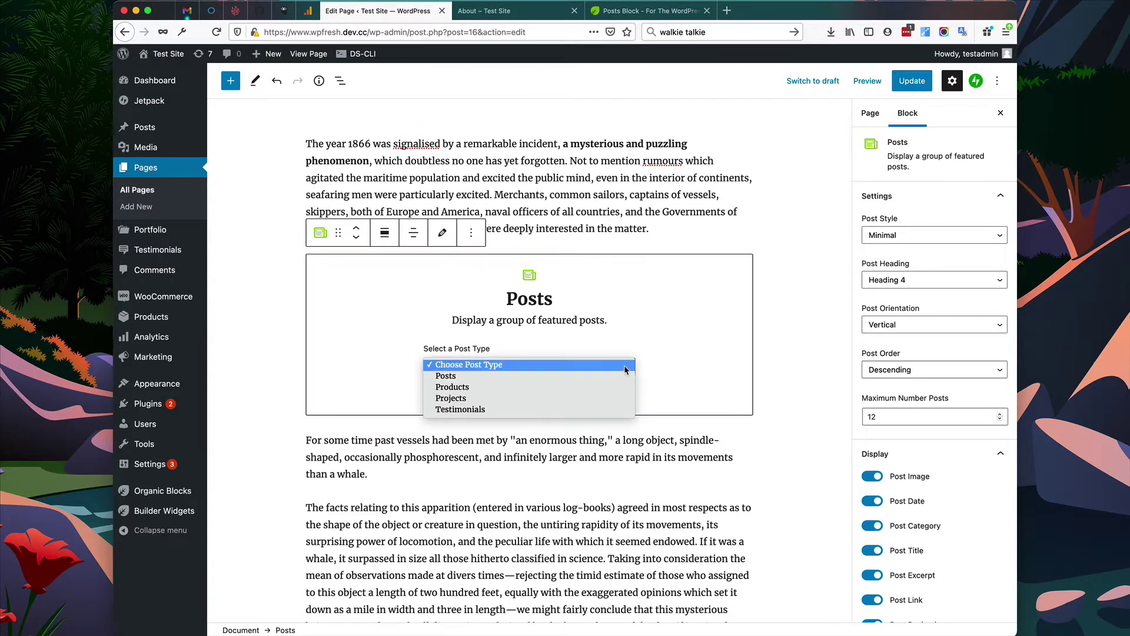
pyautogui.click(622, 376)
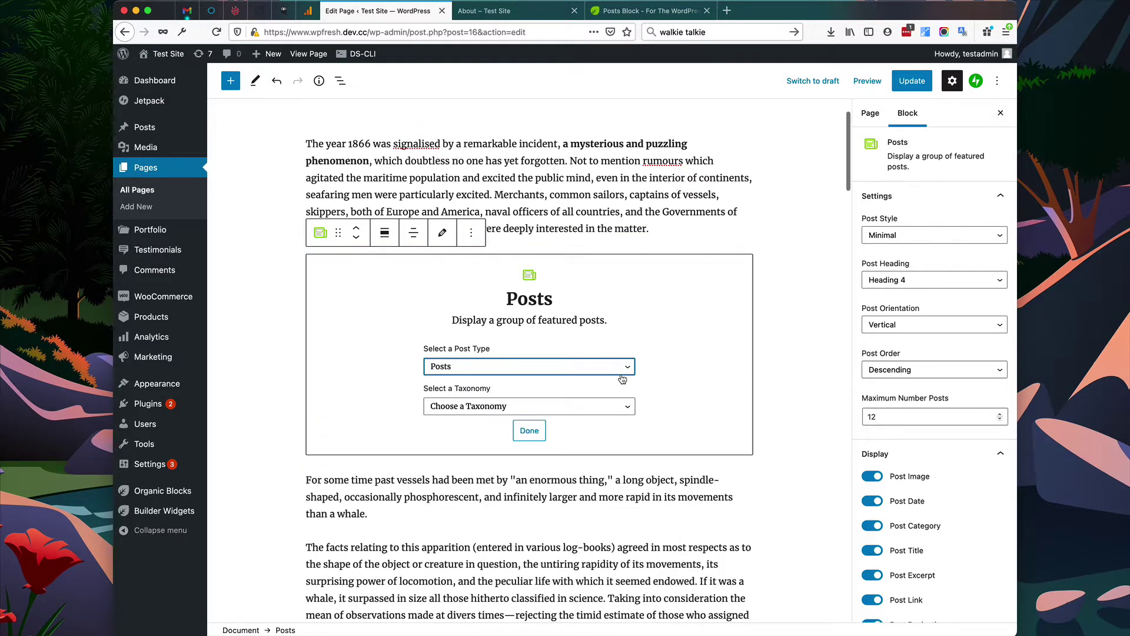
pyautogui.click(628, 410)
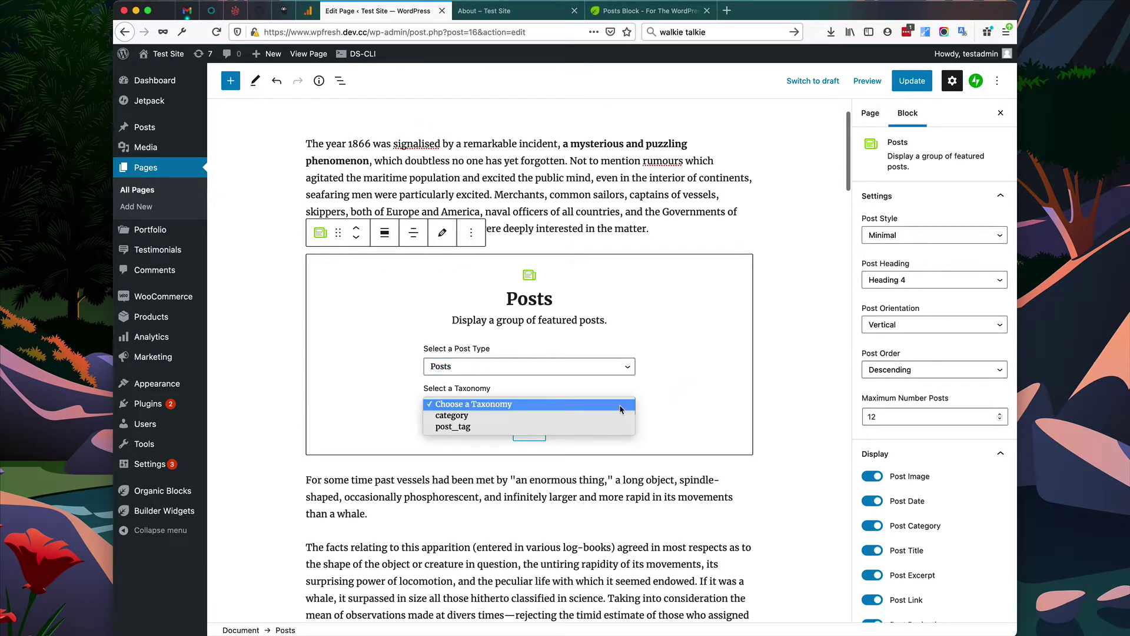
pyautogui.click(618, 416)
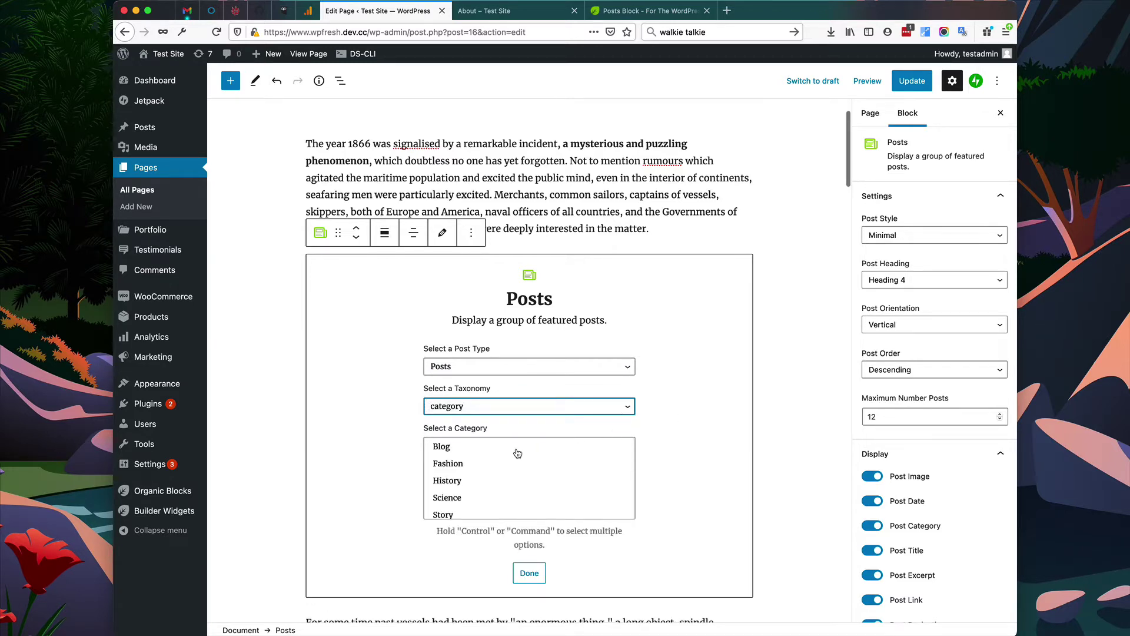
pyautogui.click(602, 453)
pyautogui.scroll(-1, 678, 427)
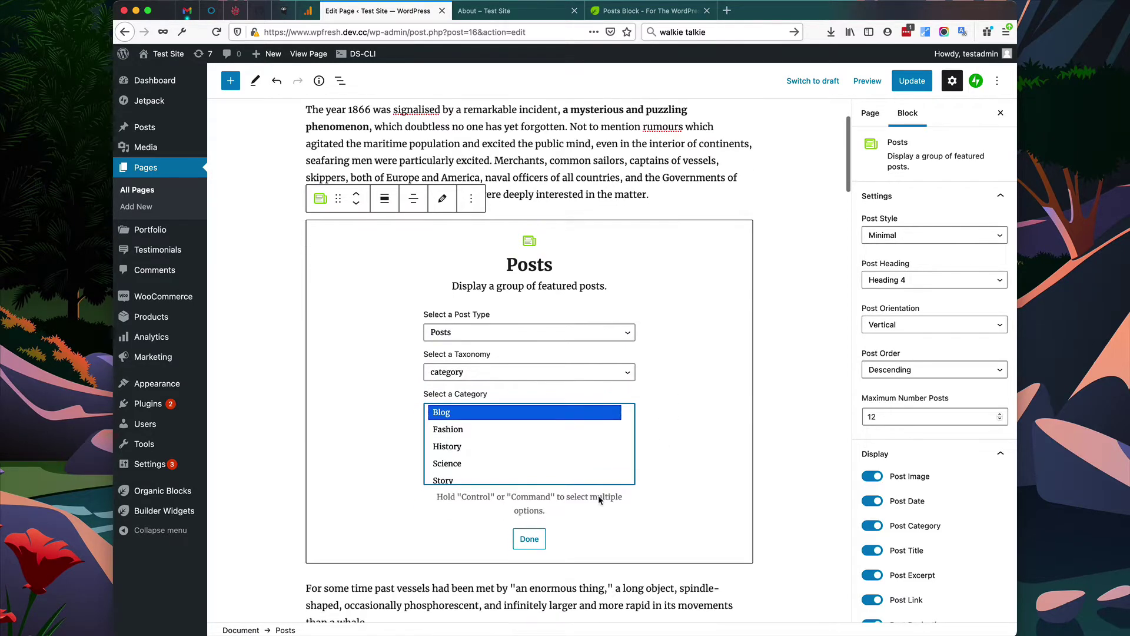
pyautogui.click(536, 542)
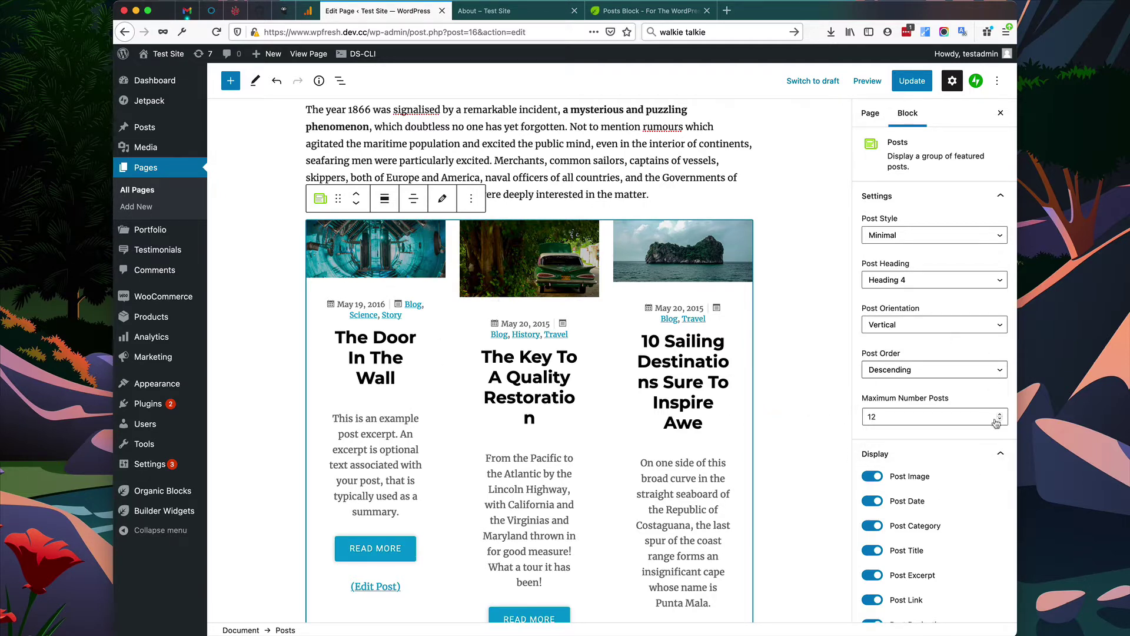
# - Reduce the Posts block's Columns setting from 3 to 1
pyautogui.scroll(-2, 825, 337)
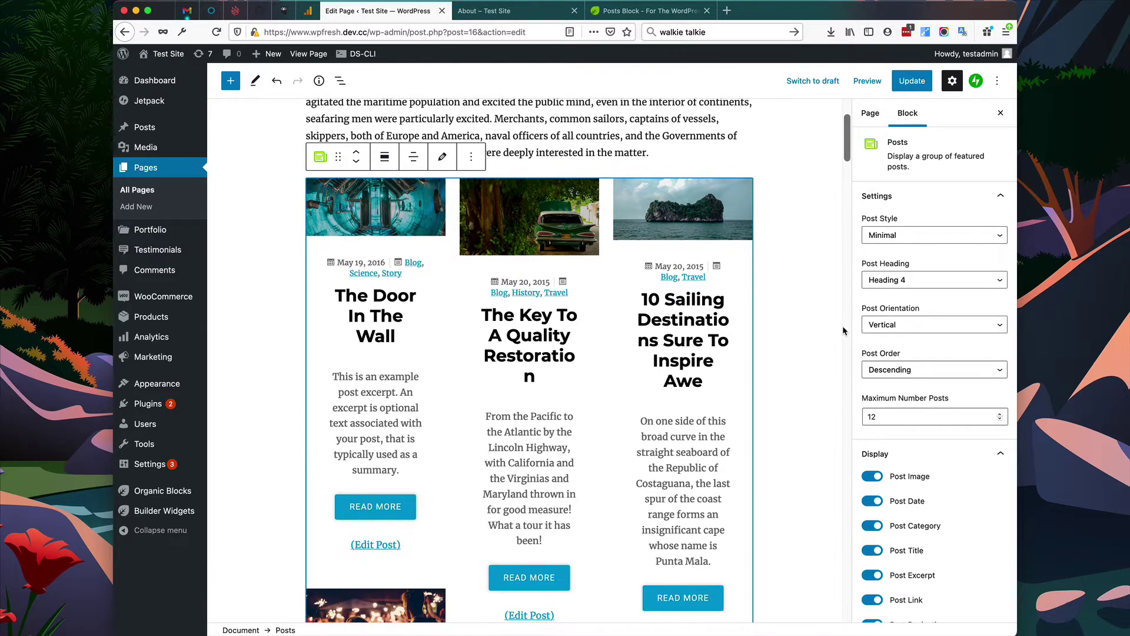
pyautogui.scroll(-4, 826, 338)
pyautogui.scroll(5, 797, 336)
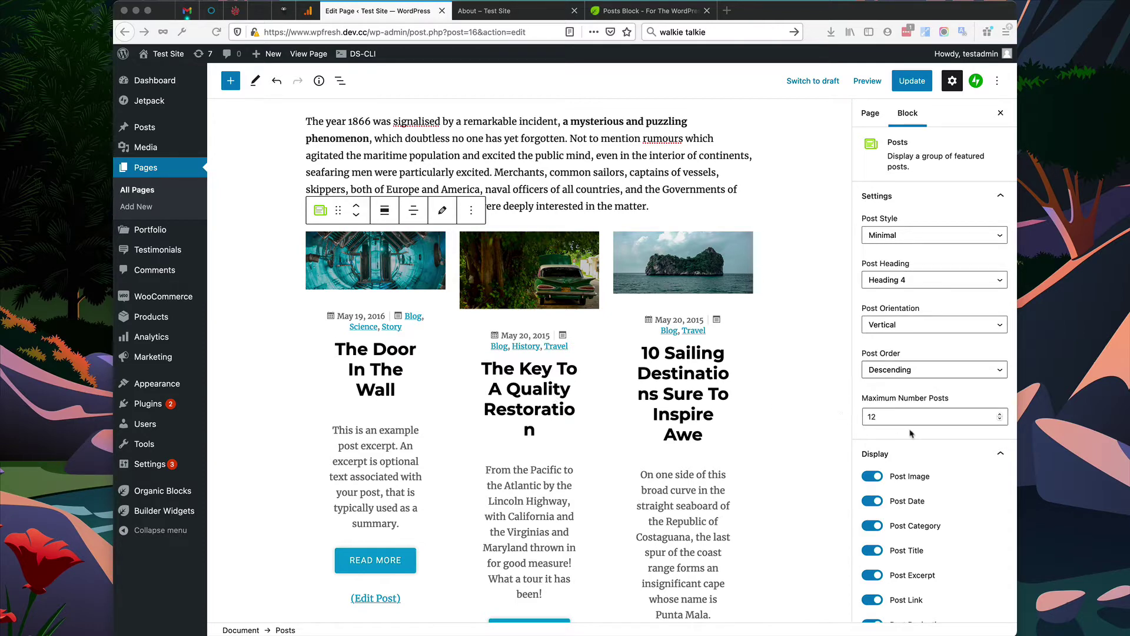
pyautogui.scroll(-10, 913, 430)
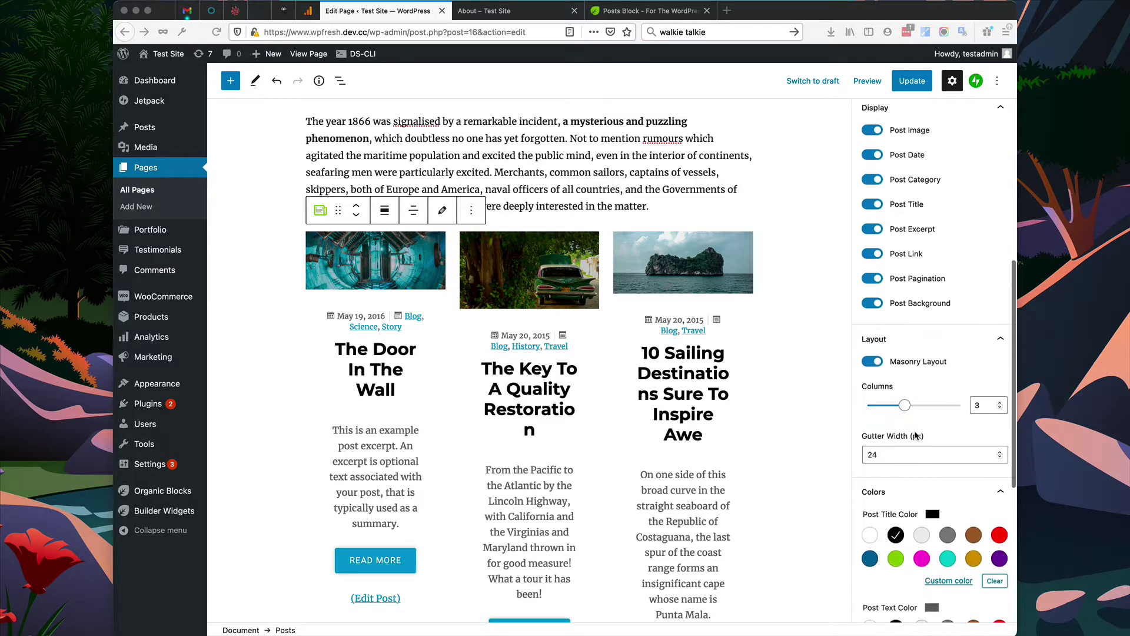
pyautogui.moveTo(904, 408); pyautogui.dragTo(867, 405)
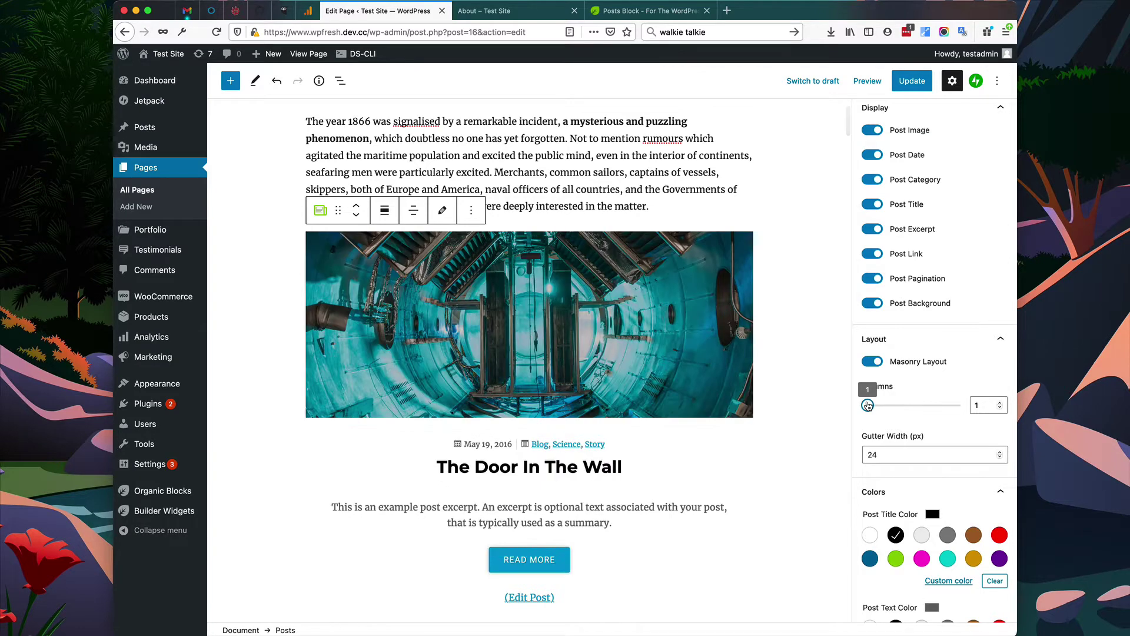
pyautogui.scroll(-5, 658, 347)
pyautogui.scroll(-10, 658, 347)
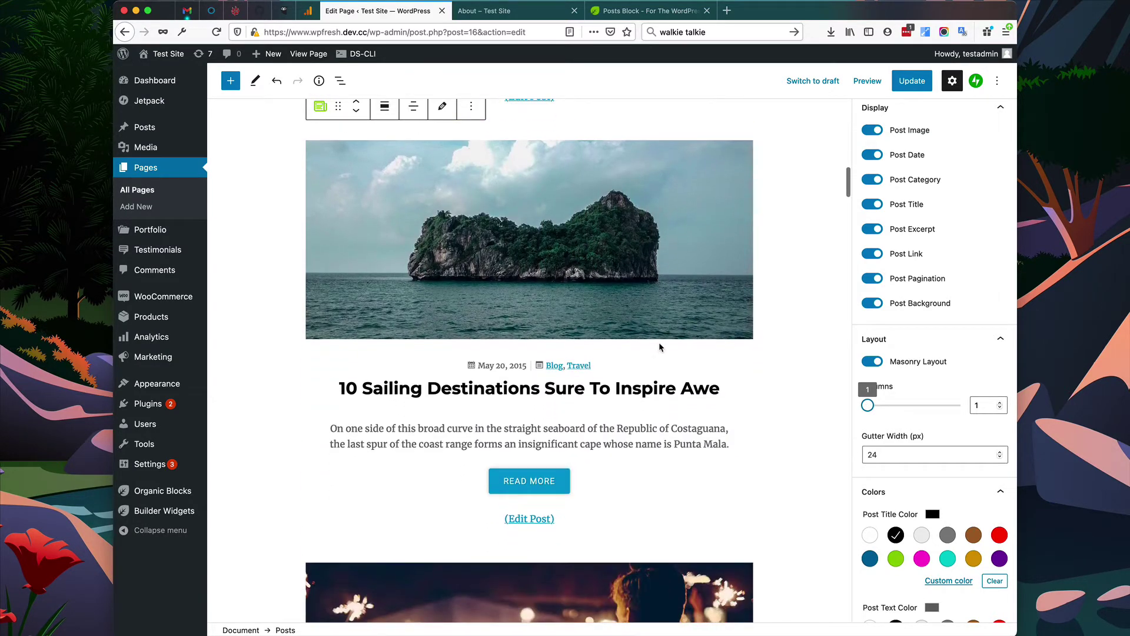
pyautogui.scroll(12, 659, 346)
pyautogui.scroll(5, 658, 345)
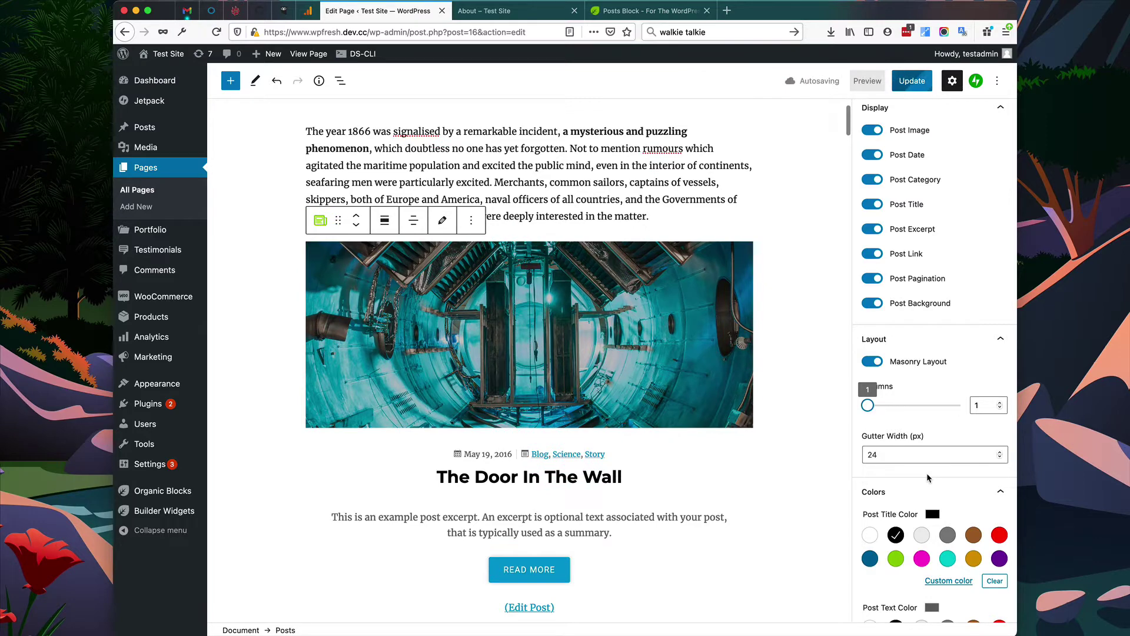
pyautogui.scroll(6, 927, 472)
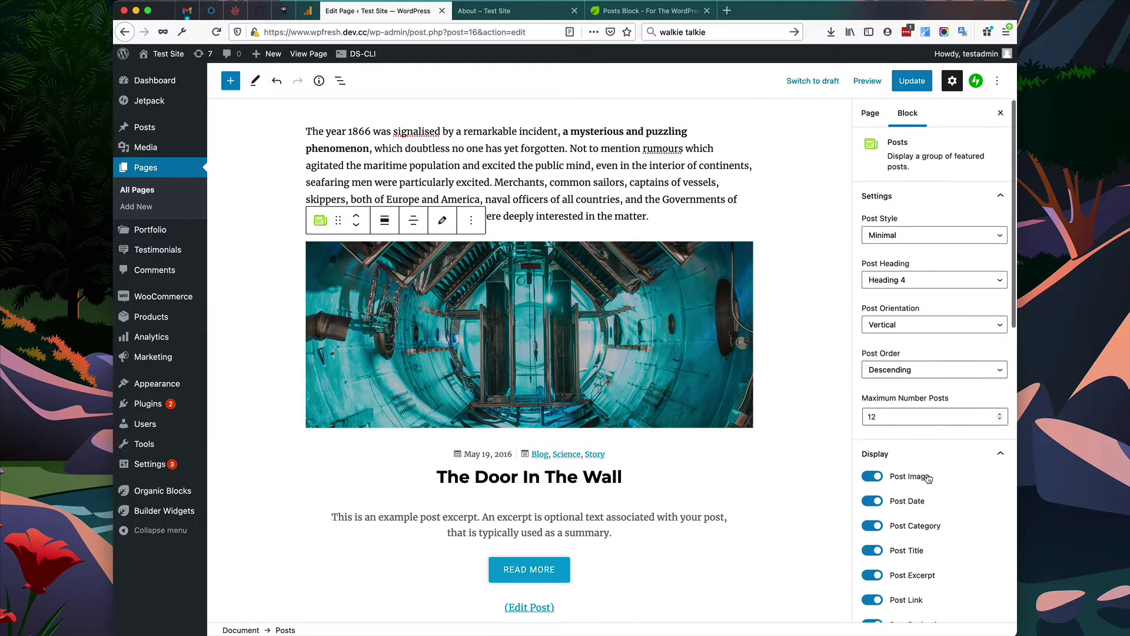
# - Set Post Orientation to Horizontal and left-align the post text
pyautogui.click(988, 325)
pyautogui.click(986, 312)
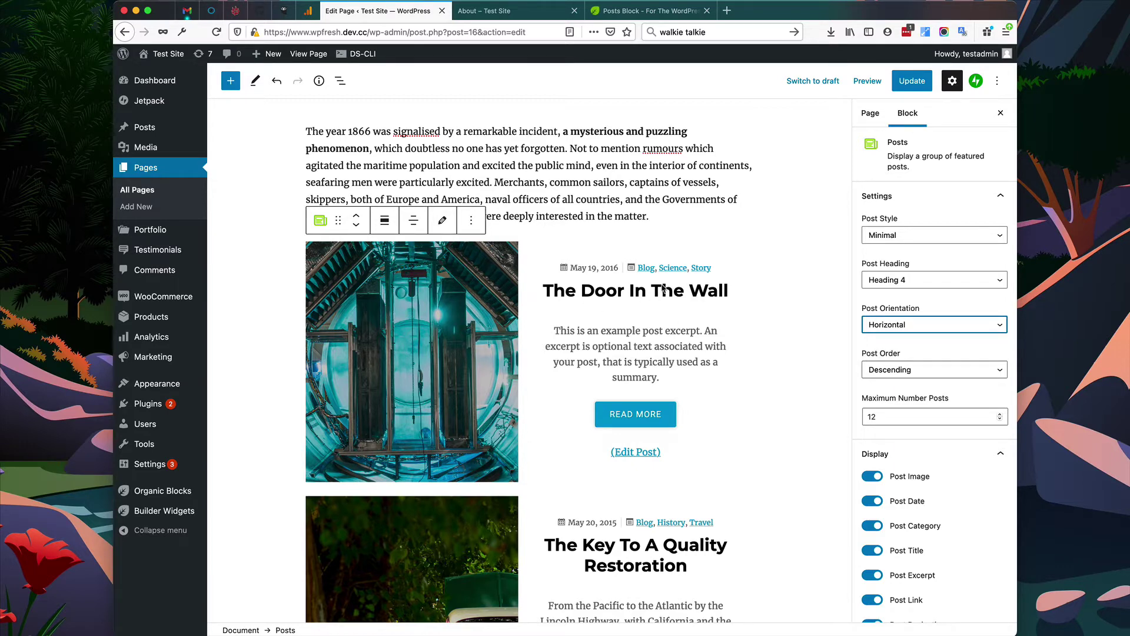
pyautogui.click(412, 222)
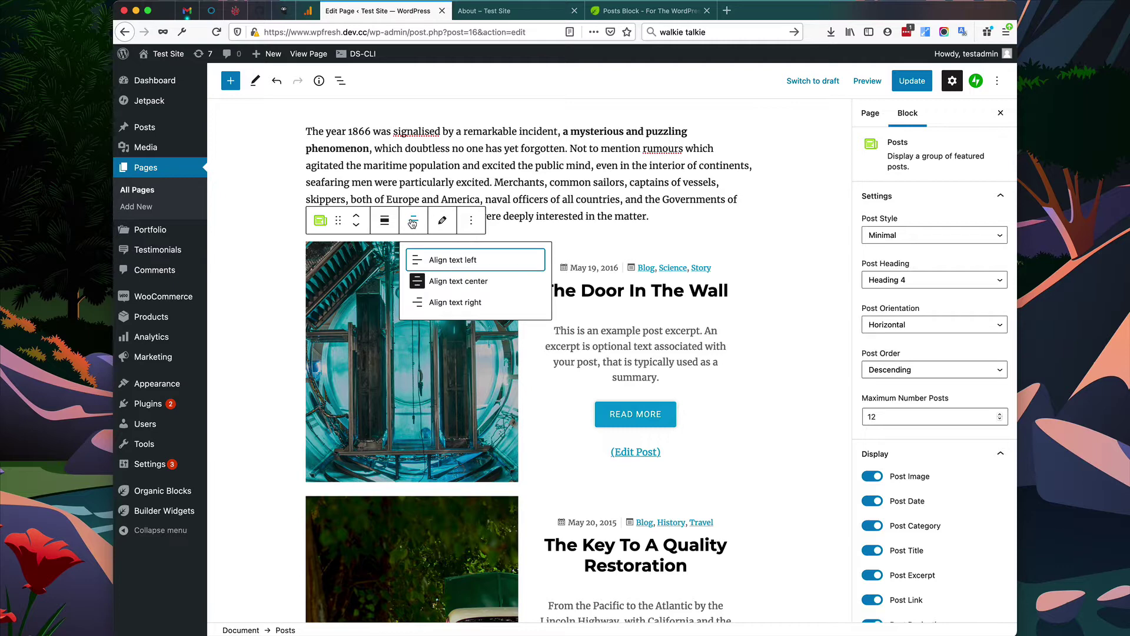
pyautogui.click(417, 262)
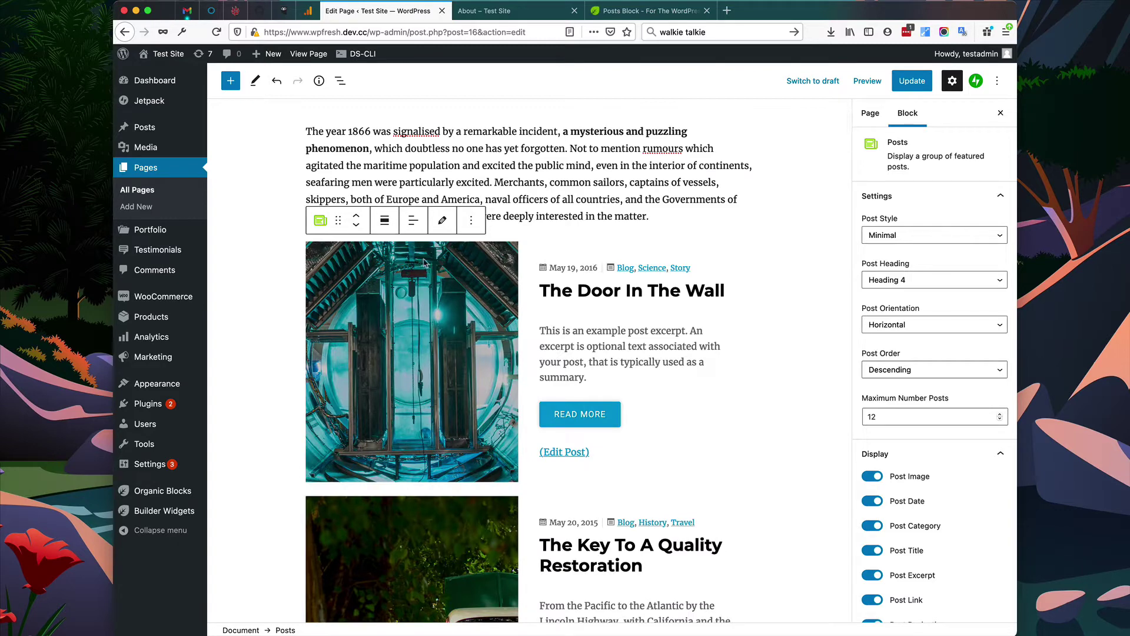
# - Set the Posts block alignment to Wide width
pyautogui.scroll(-1, 595, 233)
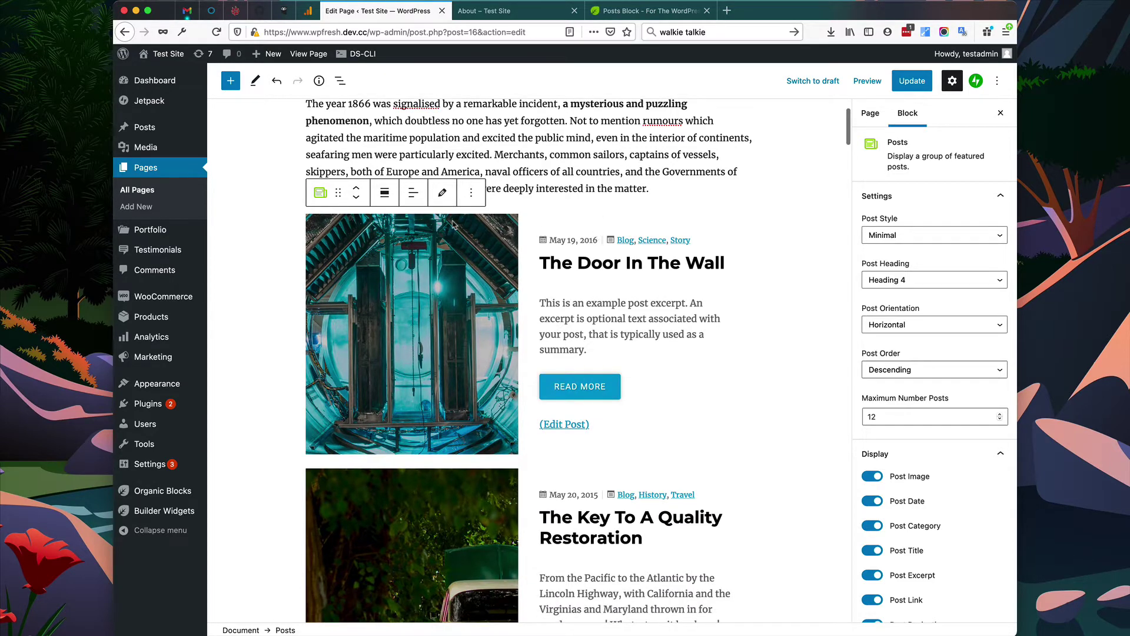
pyautogui.click(385, 194)
pyautogui.click(417, 296)
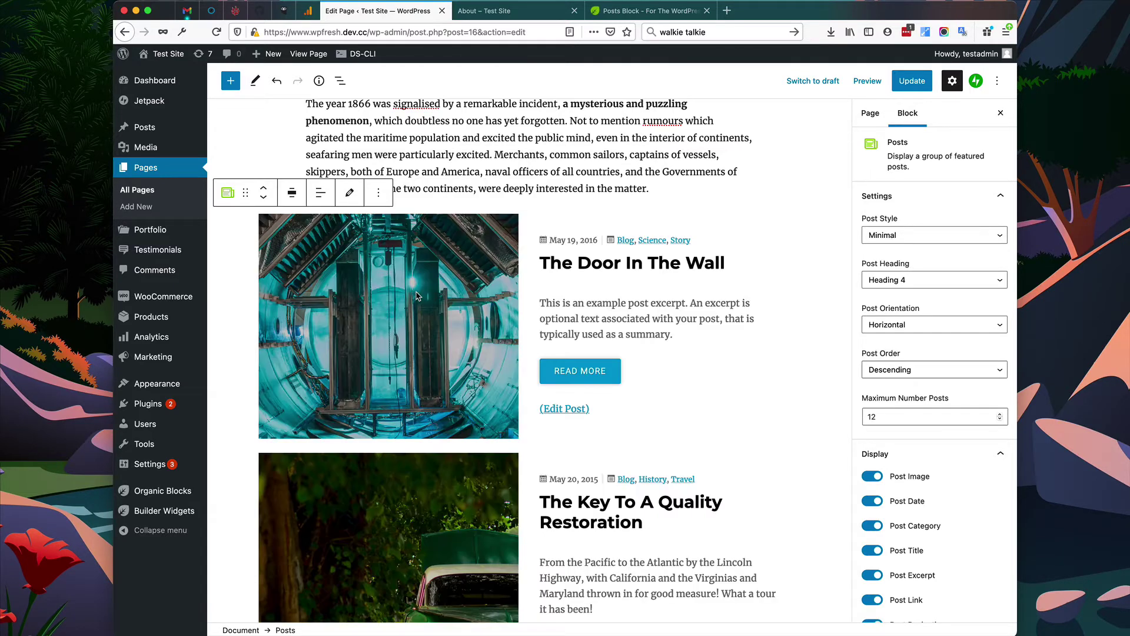
pyautogui.scroll(-2, 905, 421)
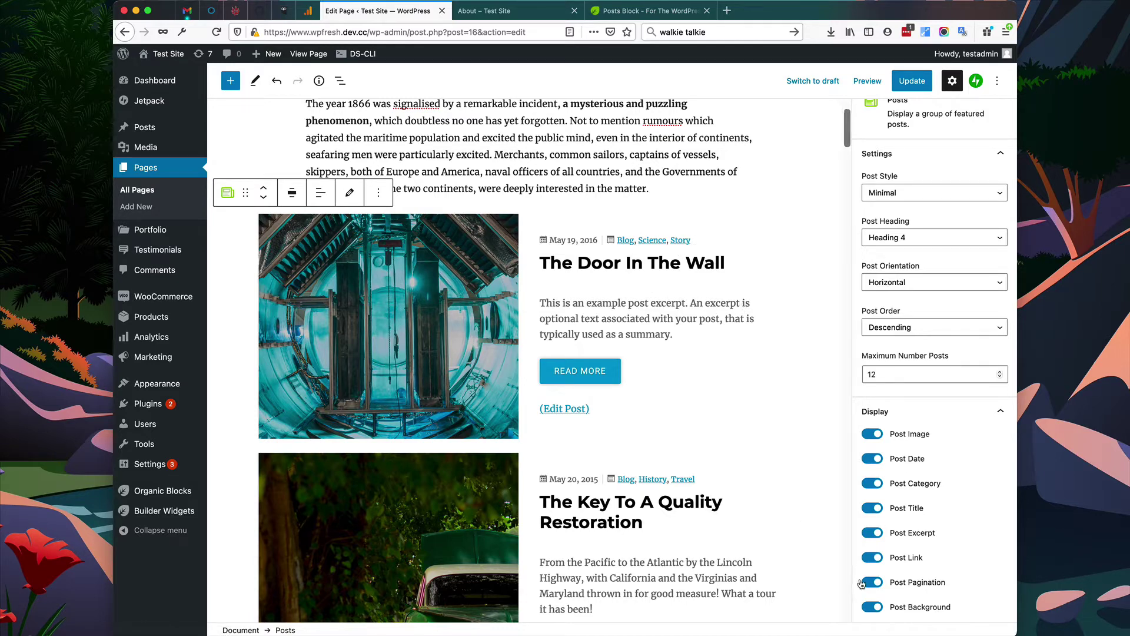
# - Hide the post dates and categories in the Posts block
pyautogui.scroll(-1, 902, 497)
pyautogui.click(873, 418)
pyautogui.click(876, 444)
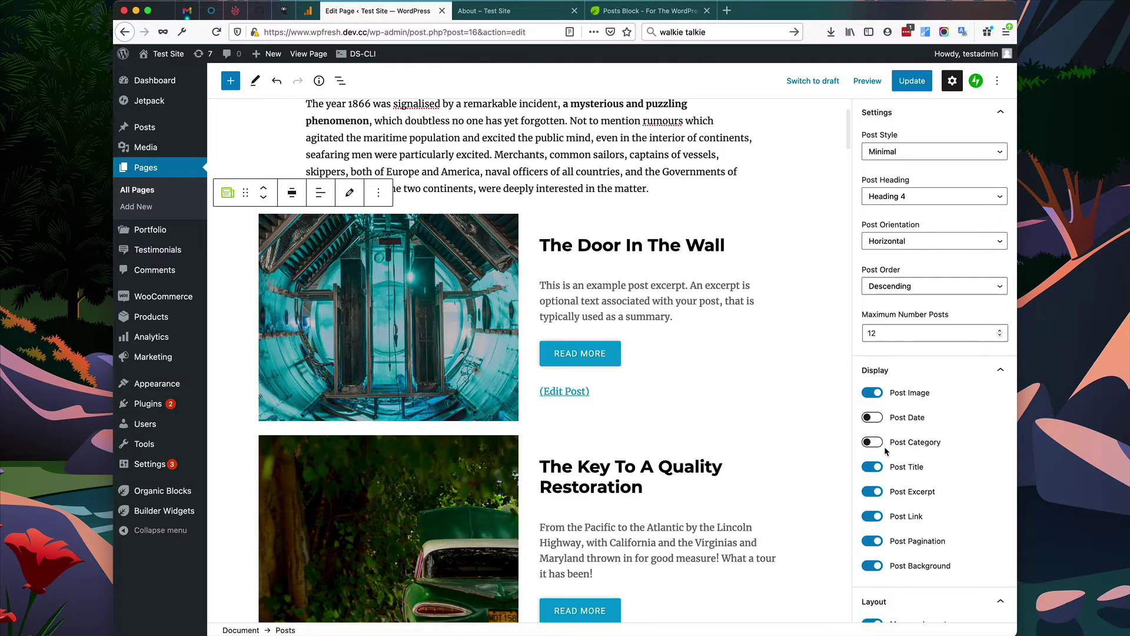
# - Give the post cards a custom dark brown #443e36 background
pyautogui.scroll(-10, 884, 446)
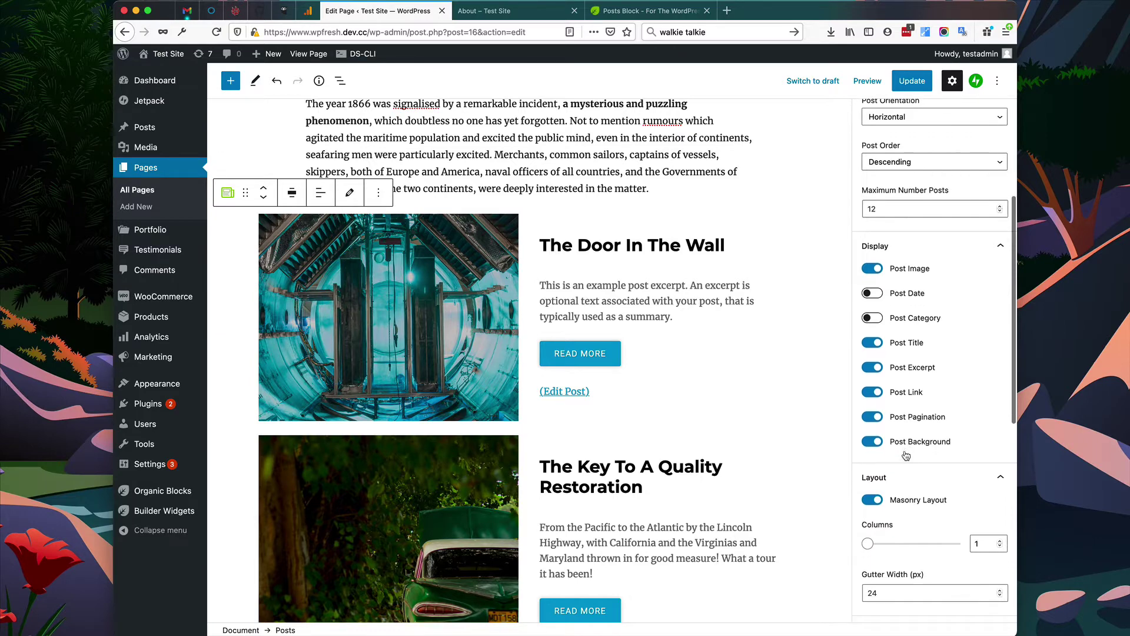
pyautogui.scroll(-3, 905, 450)
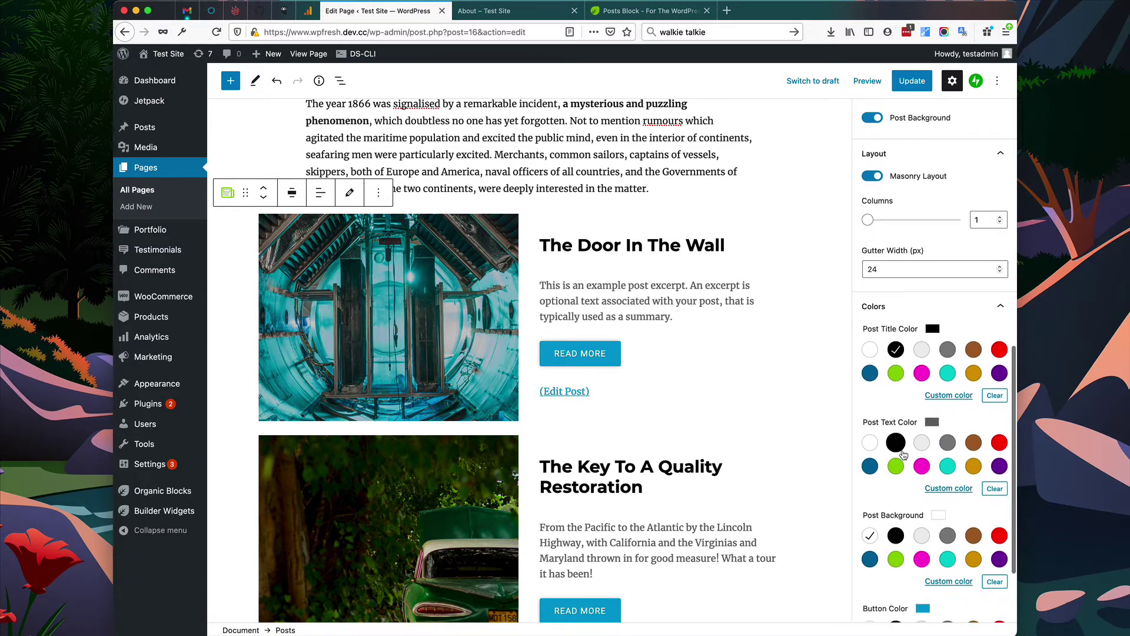
pyautogui.scroll(-1, 898, 469)
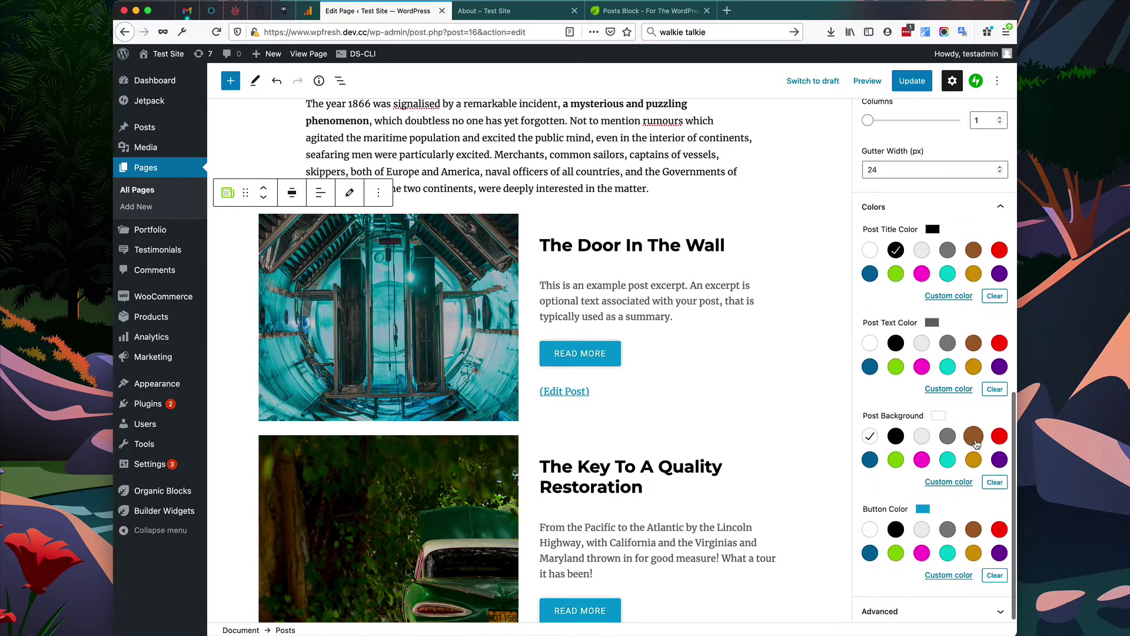
pyautogui.click(945, 483)
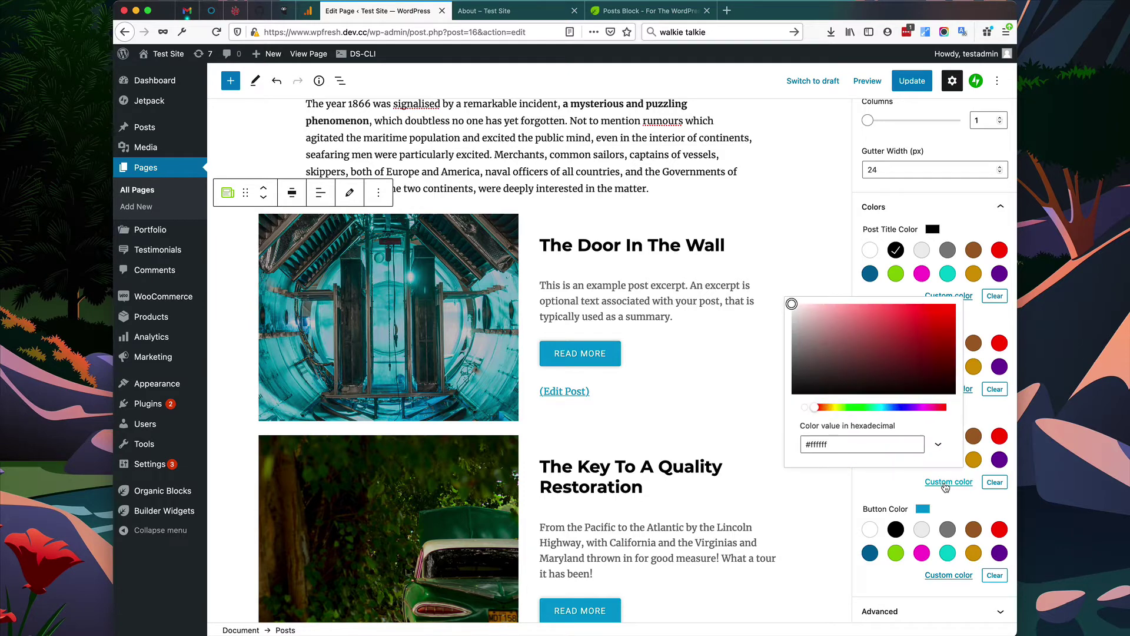
pyautogui.click(829, 408)
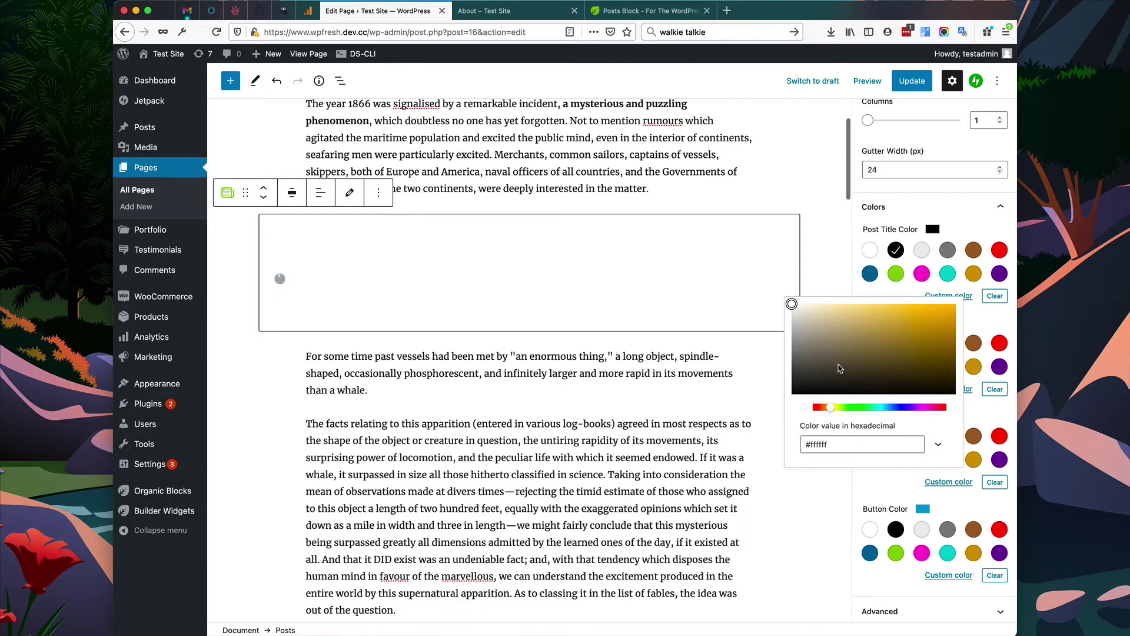
pyautogui.click(824, 371)
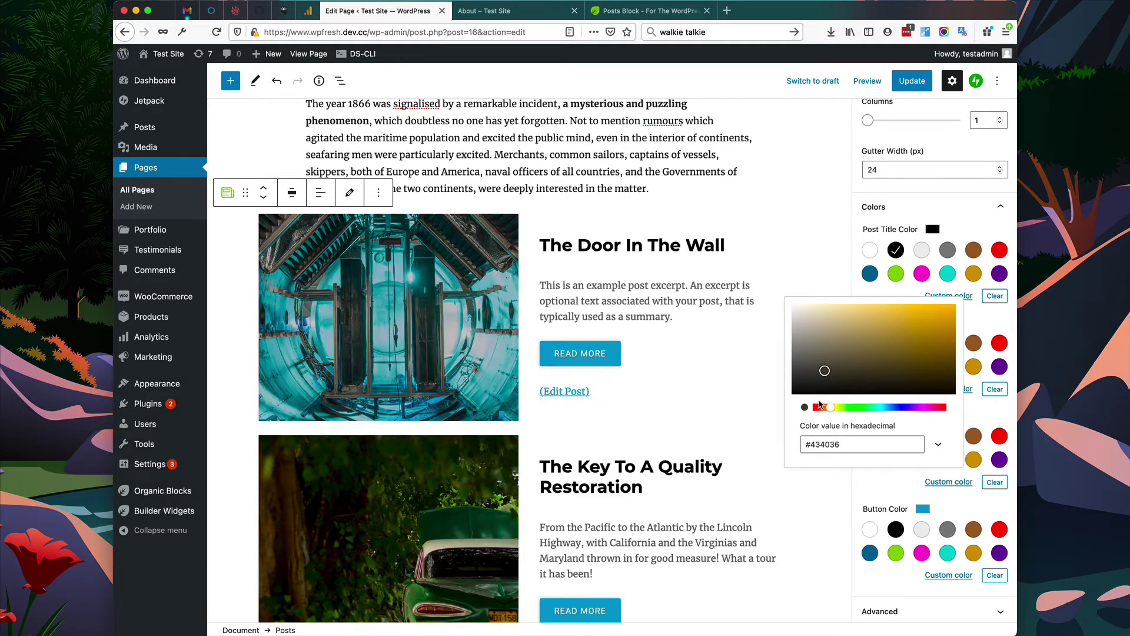
pyautogui.click(827, 407)
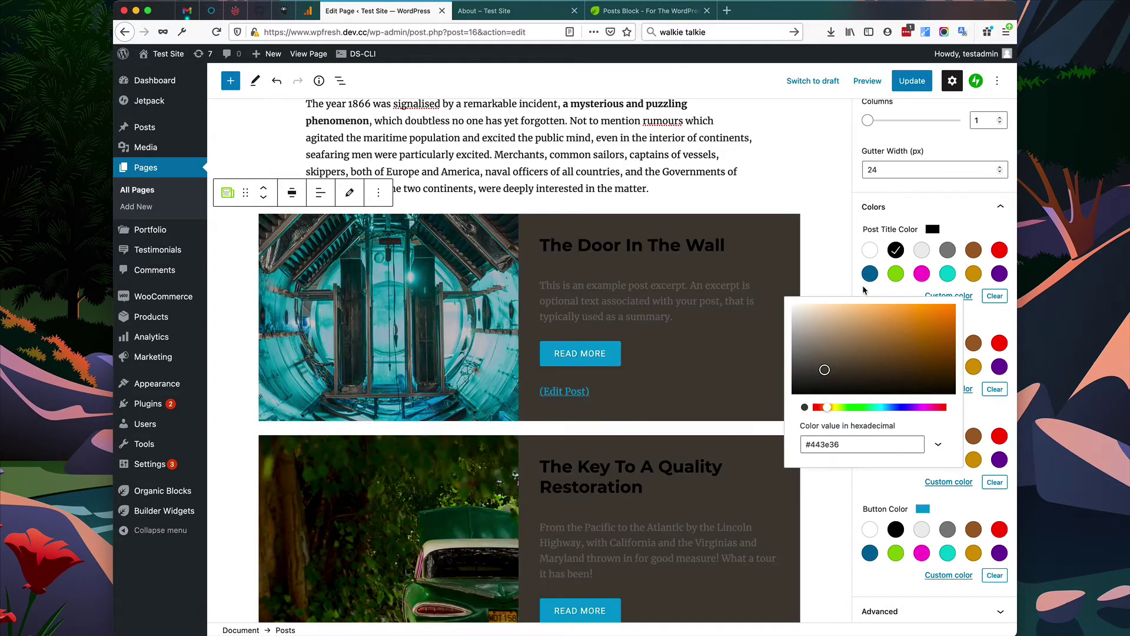
pyautogui.click(862, 286)
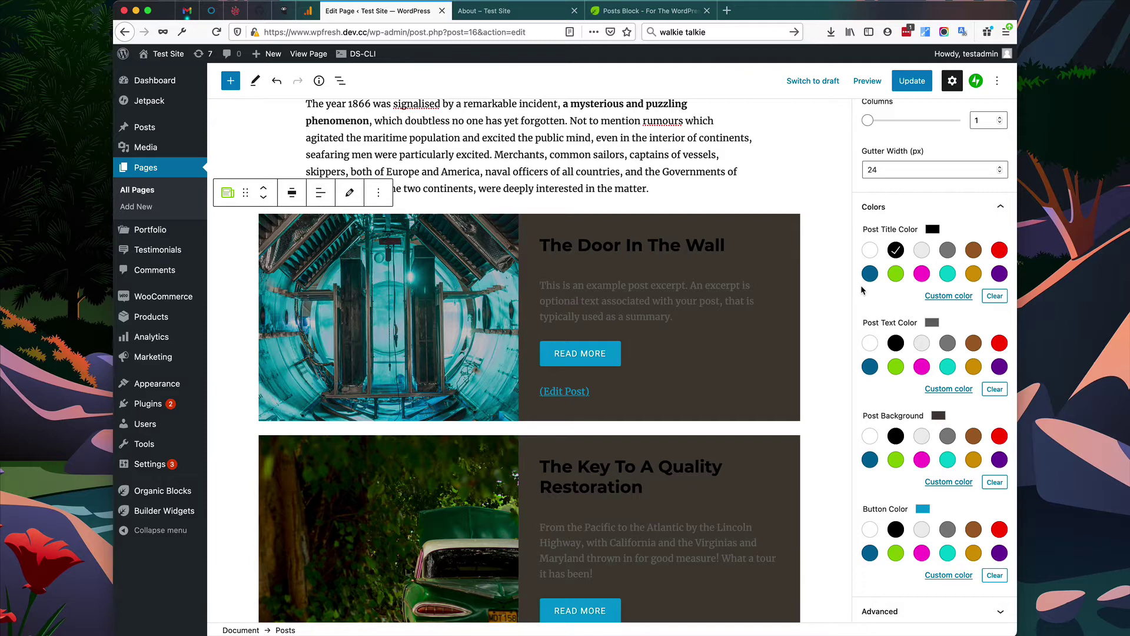
# - Make post titles and excerpt text white and the buttons gold
pyautogui.click(870, 344)
pyautogui.click(870, 251)
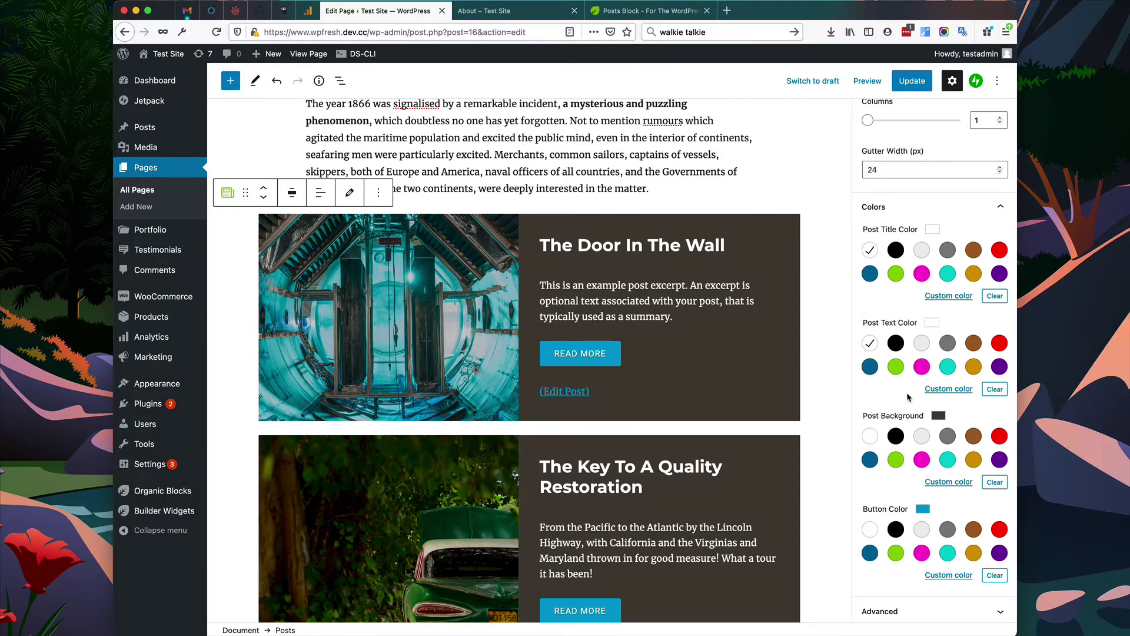
pyautogui.scroll(-1, 906, 392)
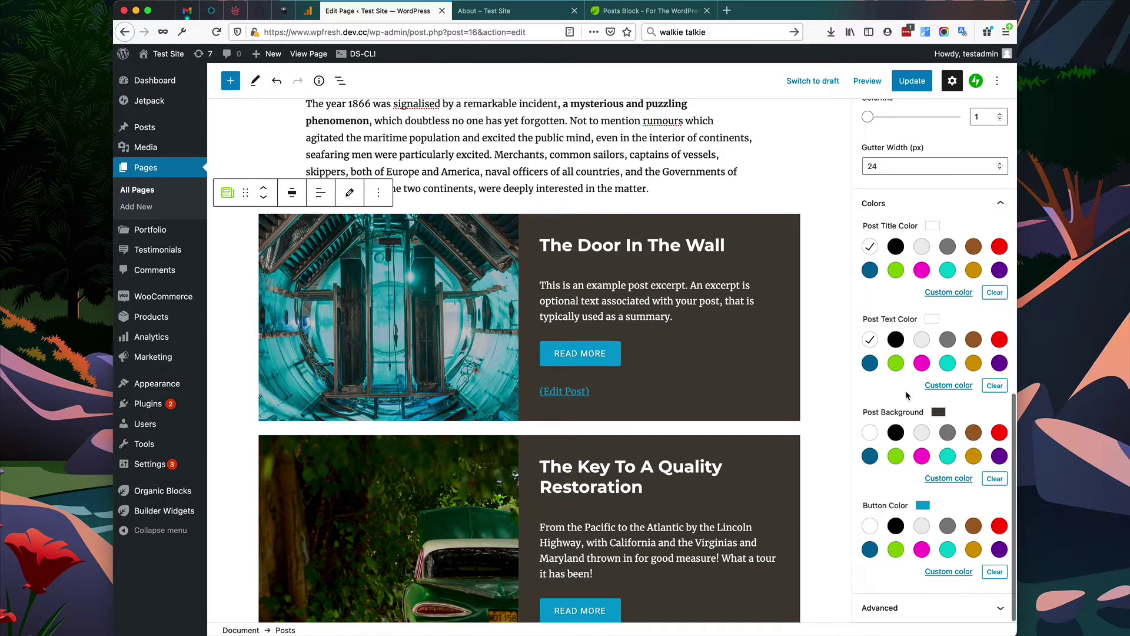
pyautogui.click(973, 549)
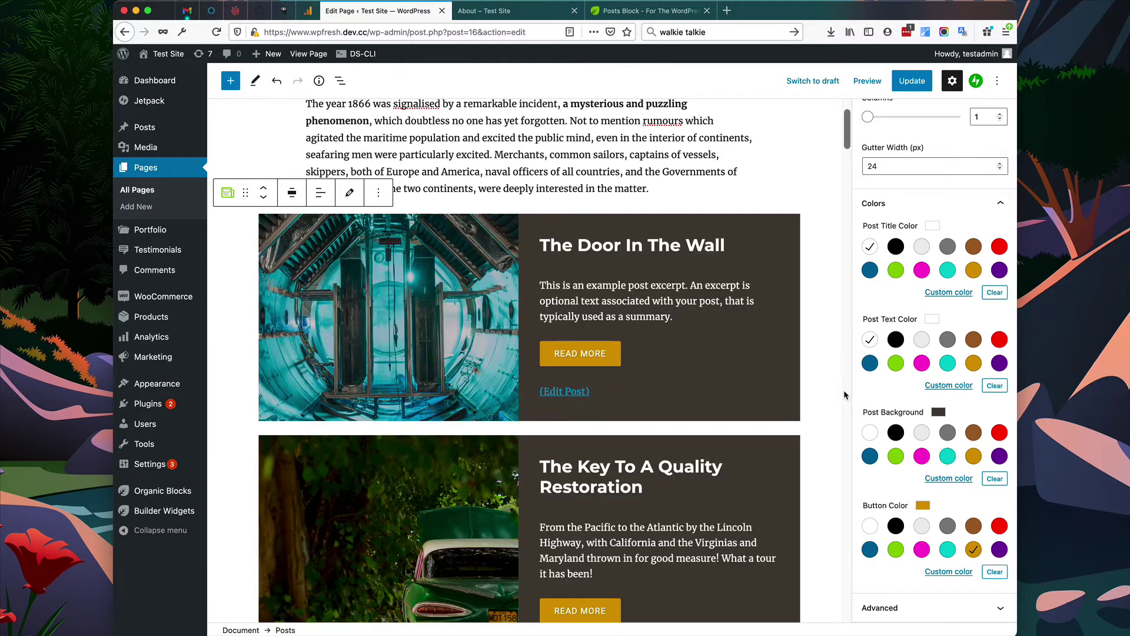
pyautogui.scroll(-15, 839, 395)
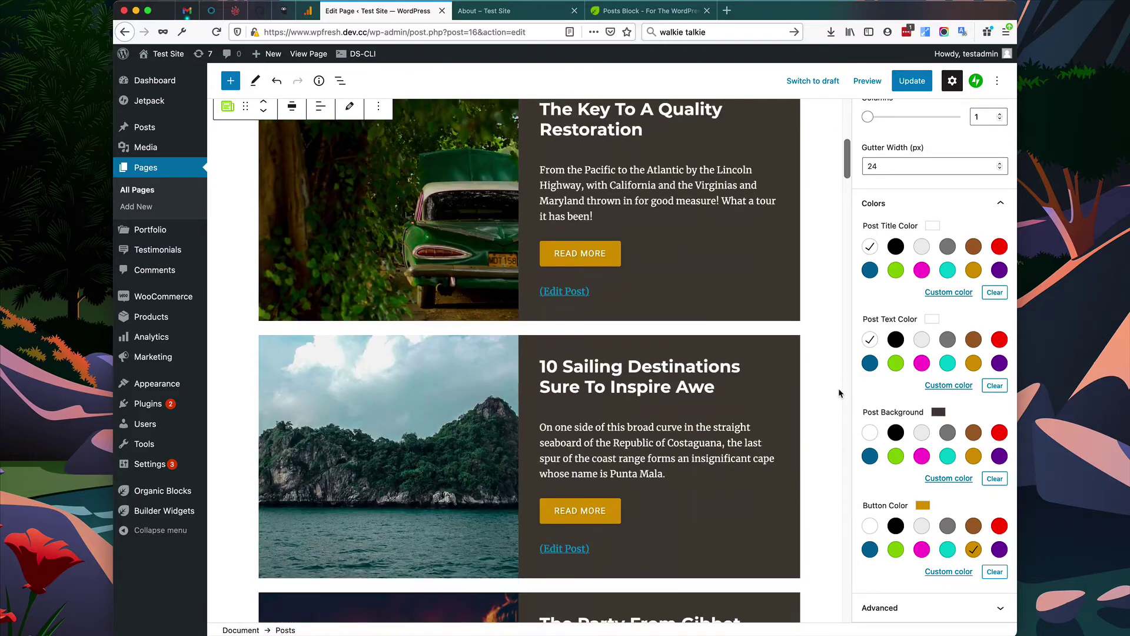
pyautogui.scroll(-5, 839, 393)
pyautogui.scroll(20, 832, 383)
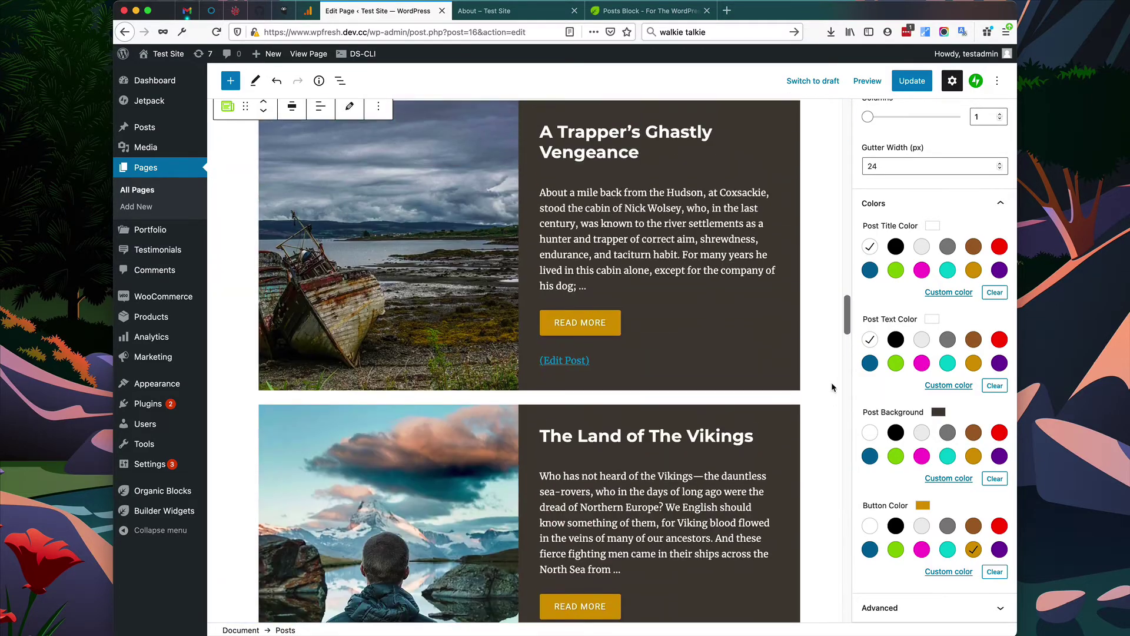
pyautogui.scroll(20, 832, 386)
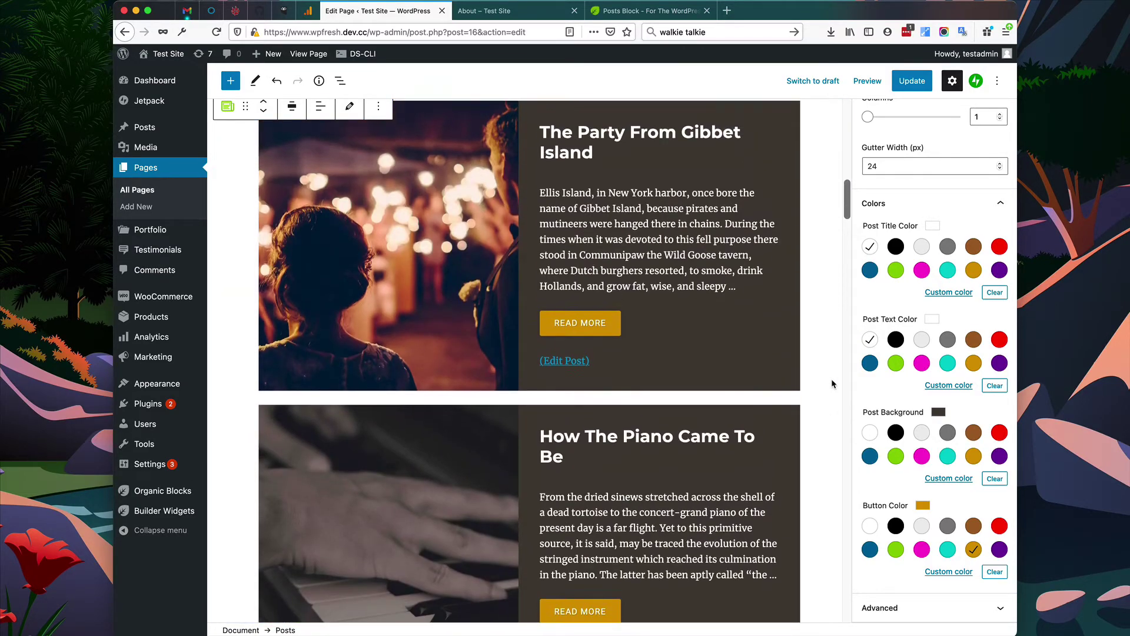
pyautogui.scroll(10, 830, 379)
pyautogui.scroll(-5, 828, 378)
pyautogui.scroll(-7, 828, 382)
pyautogui.scroll(4, 896, 412)
pyautogui.scroll(7, 894, 410)
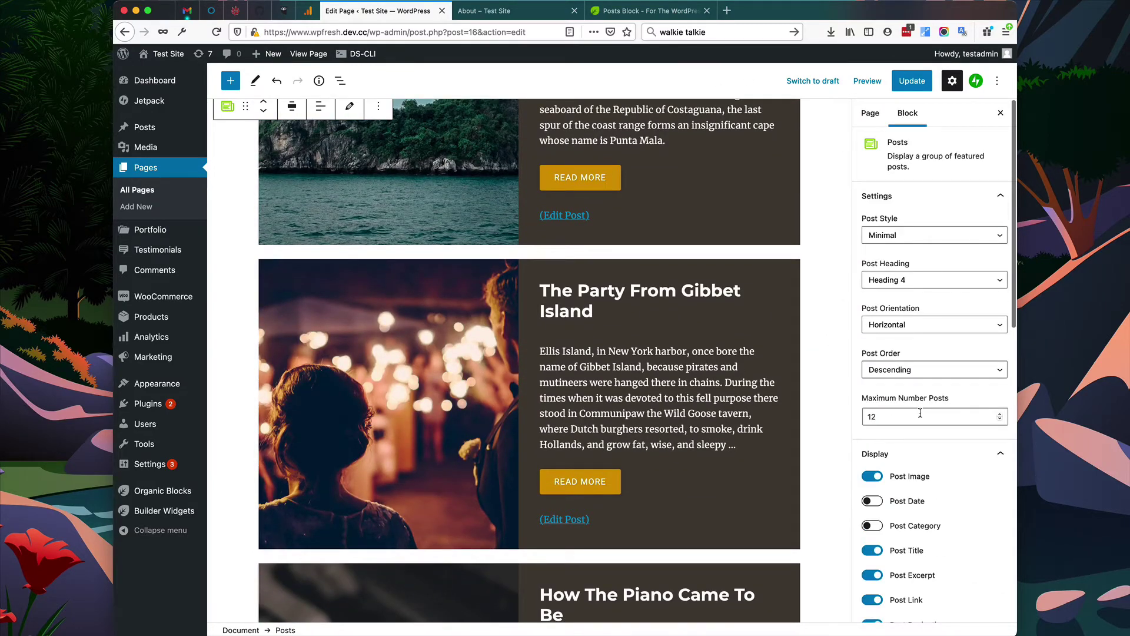
# - Limit the Posts block to 3 posts and switch off Post Pagination
pyautogui.doubleClick(904, 415)
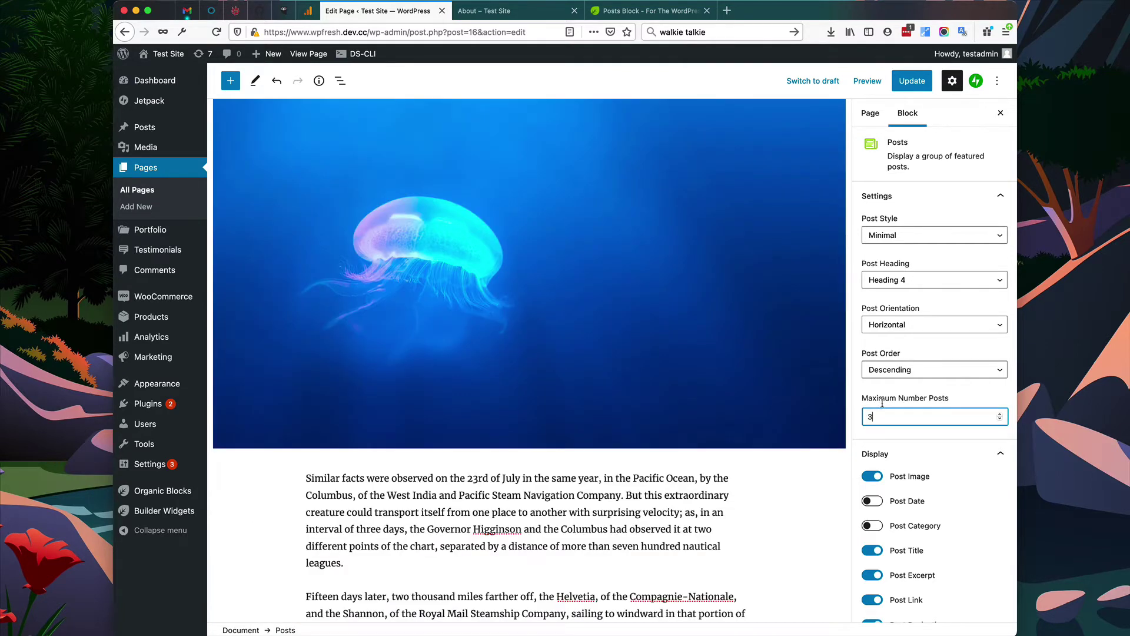
pyautogui.scroll(10, 647, 274)
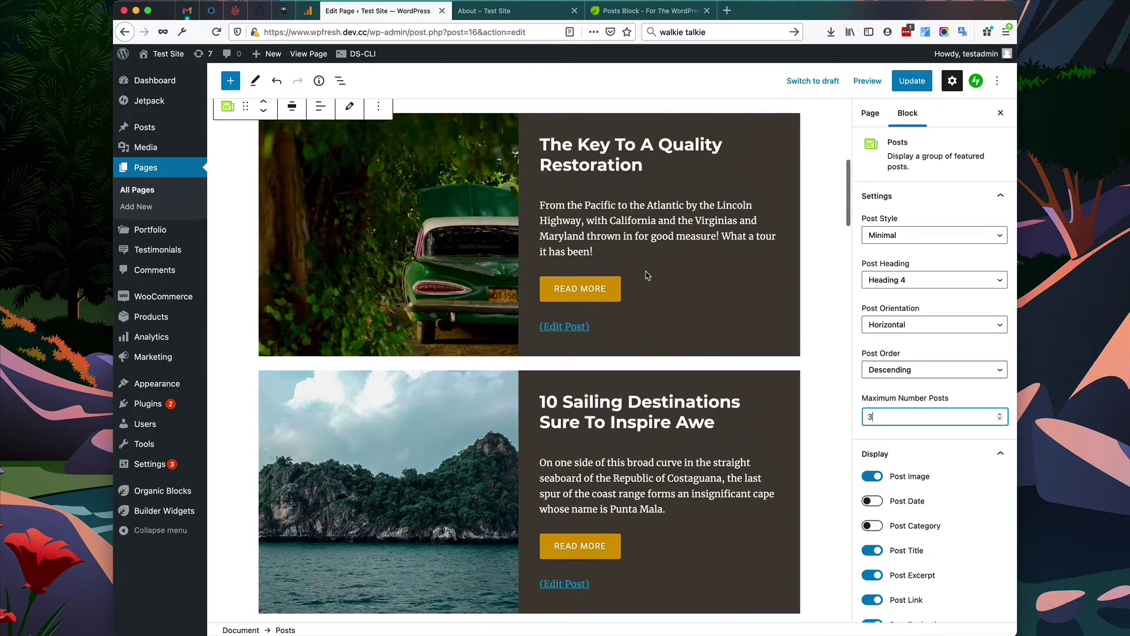
pyautogui.scroll(-10, 646, 271)
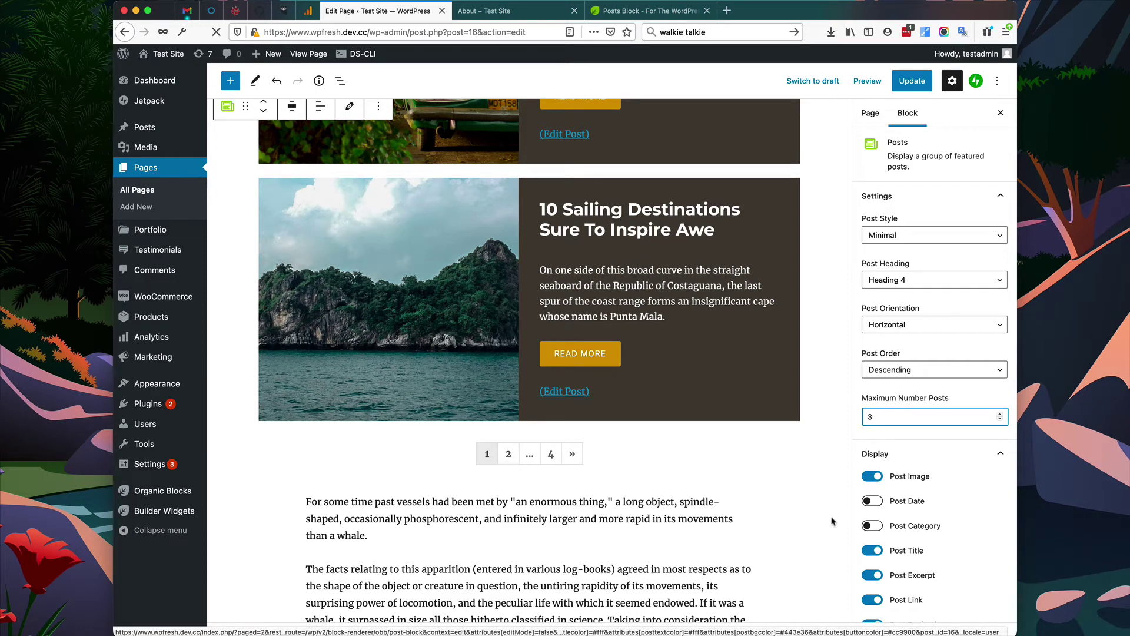
pyautogui.scroll(-2, 935, 545)
pyautogui.click(872, 562)
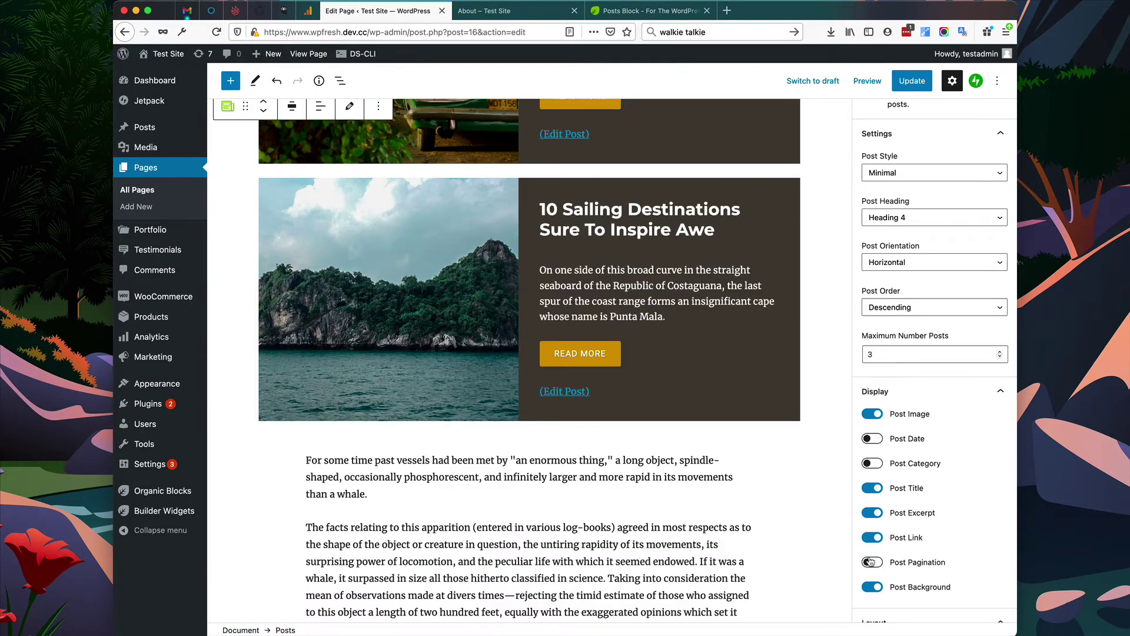
pyautogui.scroll(3, 640, 398)
pyautogui.scroll(8, 640, 398)
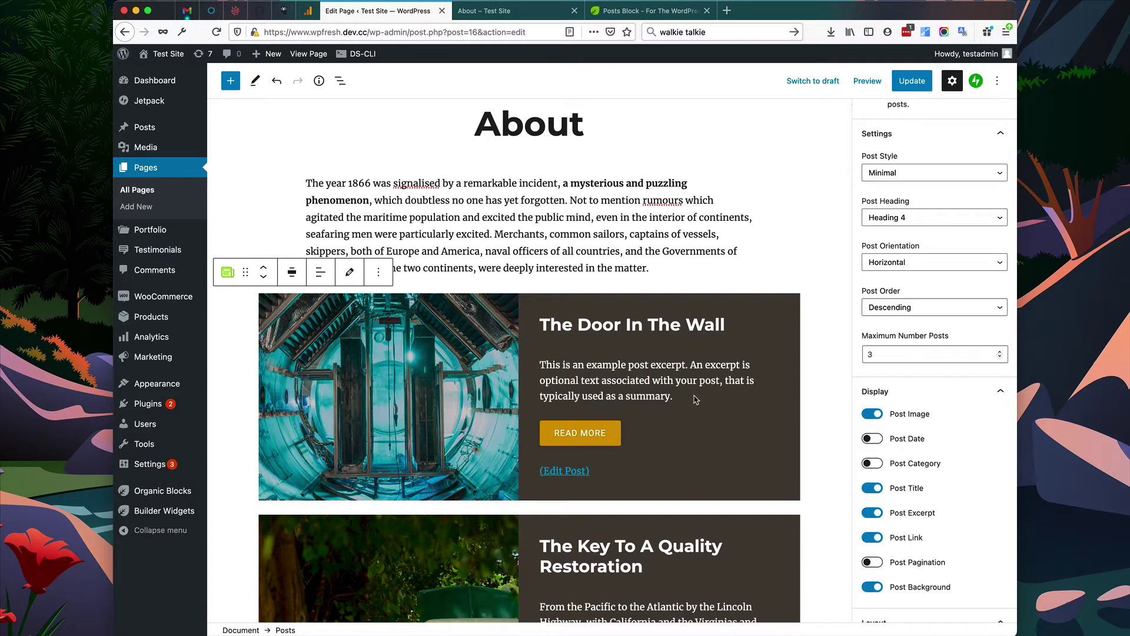
# - Change the Posts block's Post Style to Angular
pyautogui.click(982, 179)
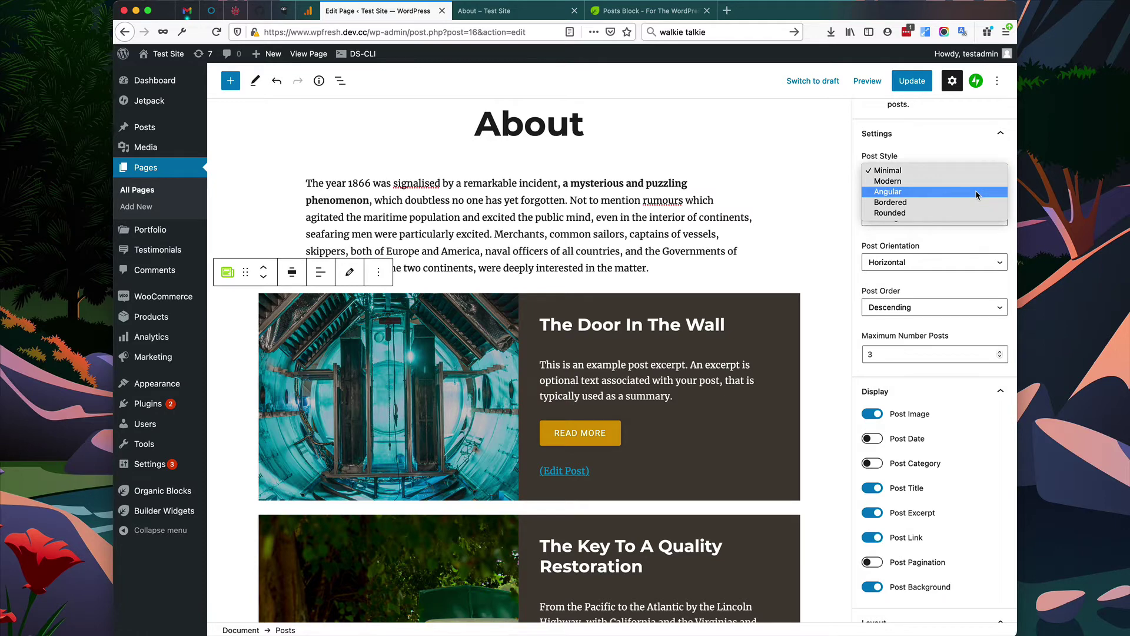
pyautogui.press('Escape')
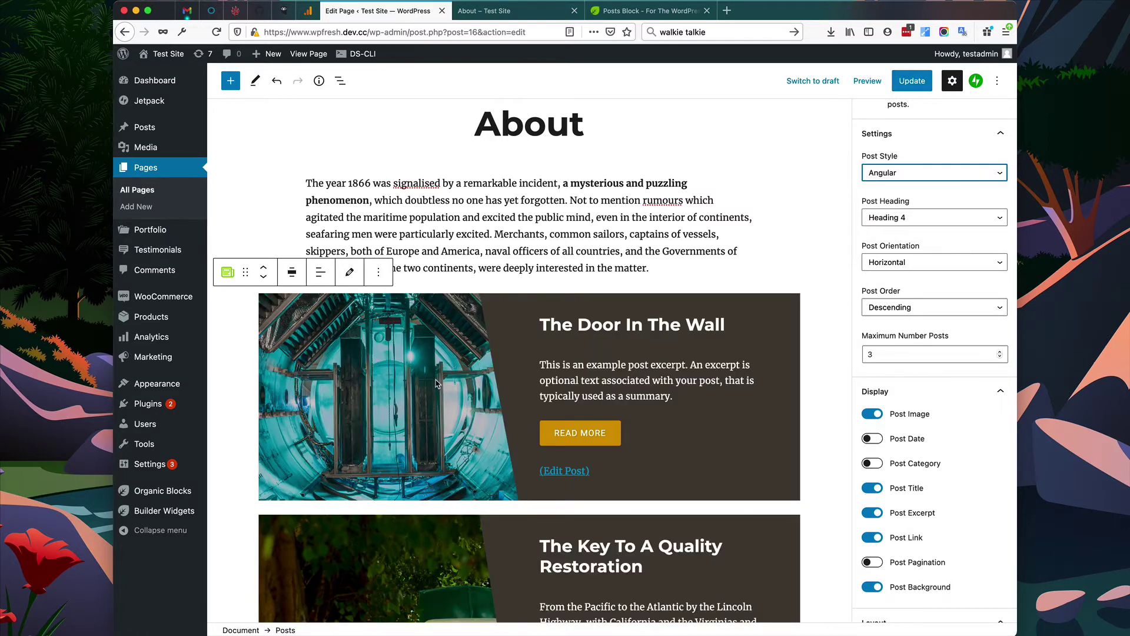
pyautogui.scroll(-10, 478, 370)
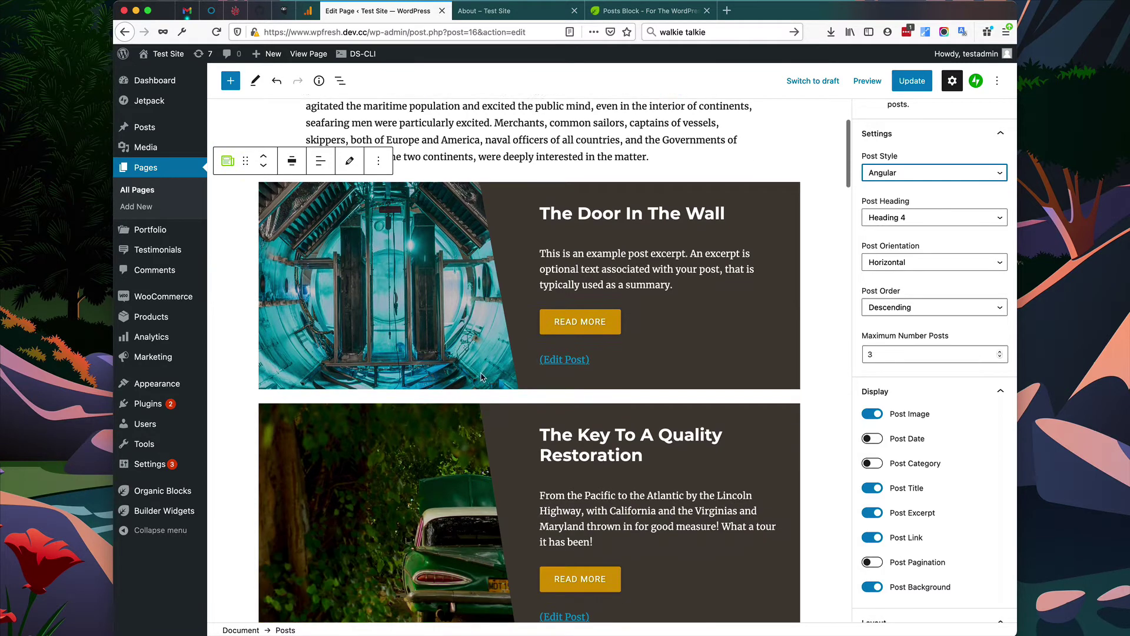
pyautogui.scroll(-1, 441, 359)
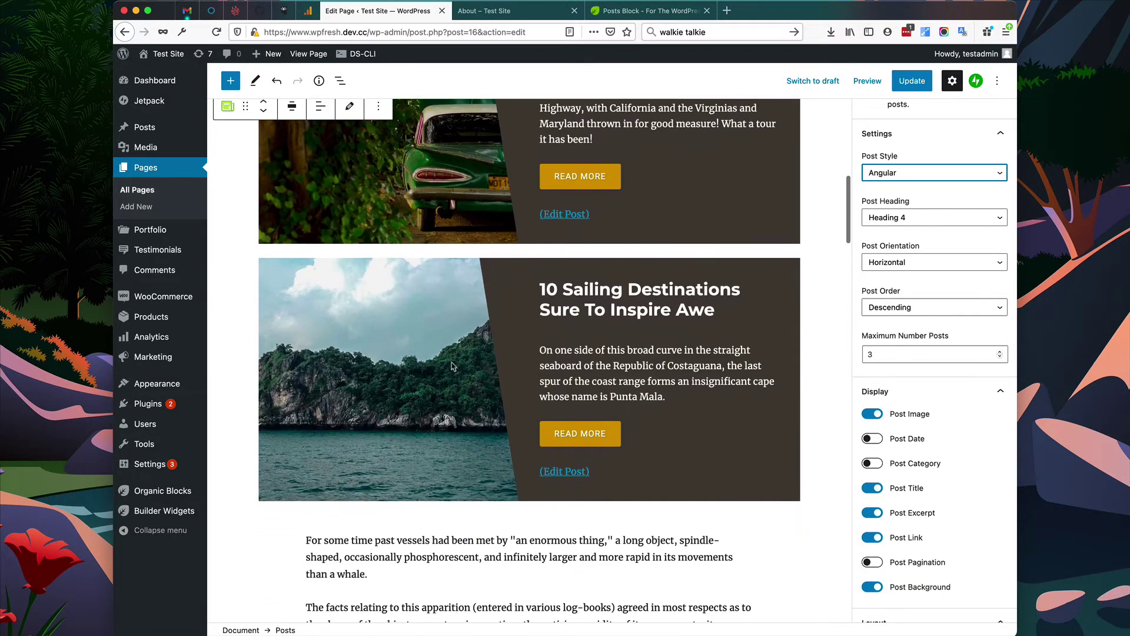
pyautogui.scroll(-2, 486, 379)
pyautogui.scroll(4, 486, 378)
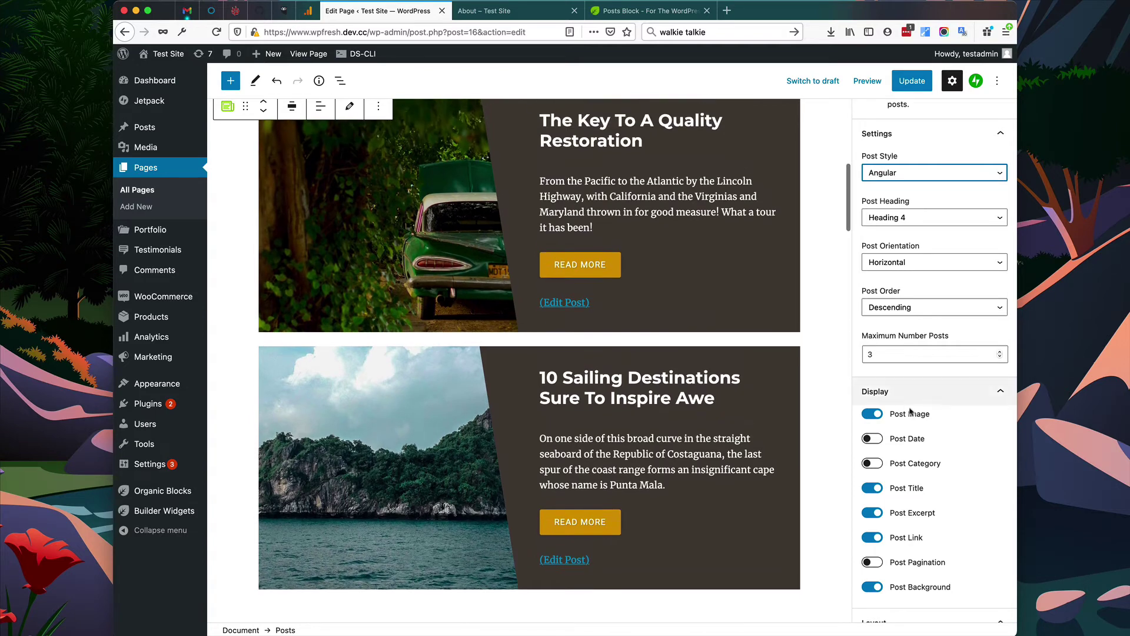
pyautogui.scroll(-1, 915, 418)
pyautogui.scroll(-8, 914, 418)
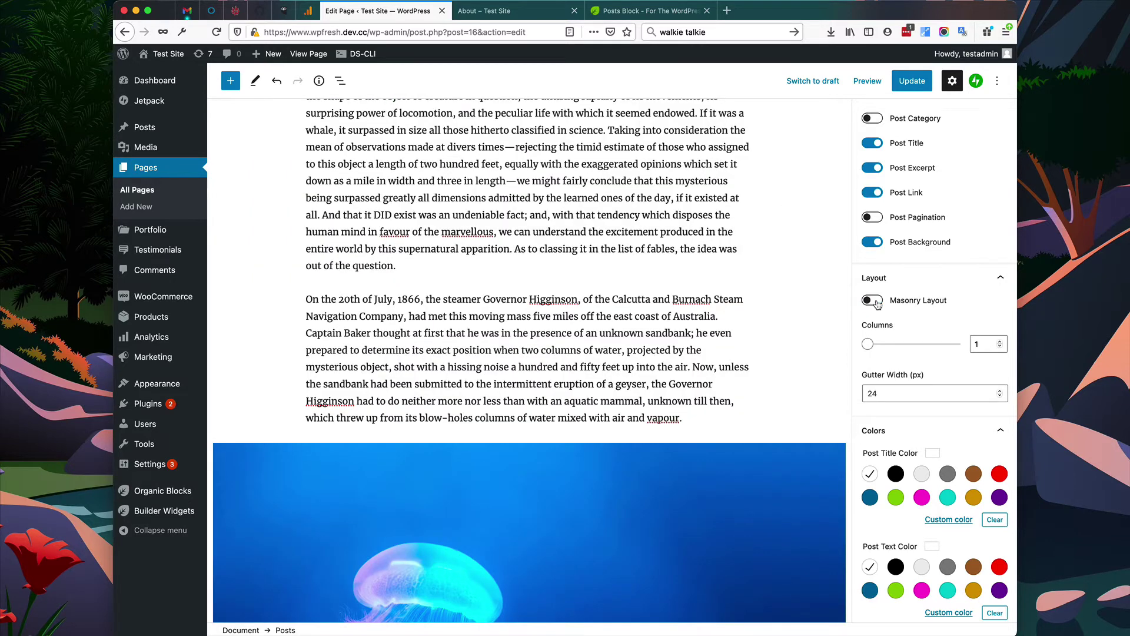
# - Change the Posts block's Gutter Width from 24 to 2 px
pyautogui.scroll(5, 730, 366)
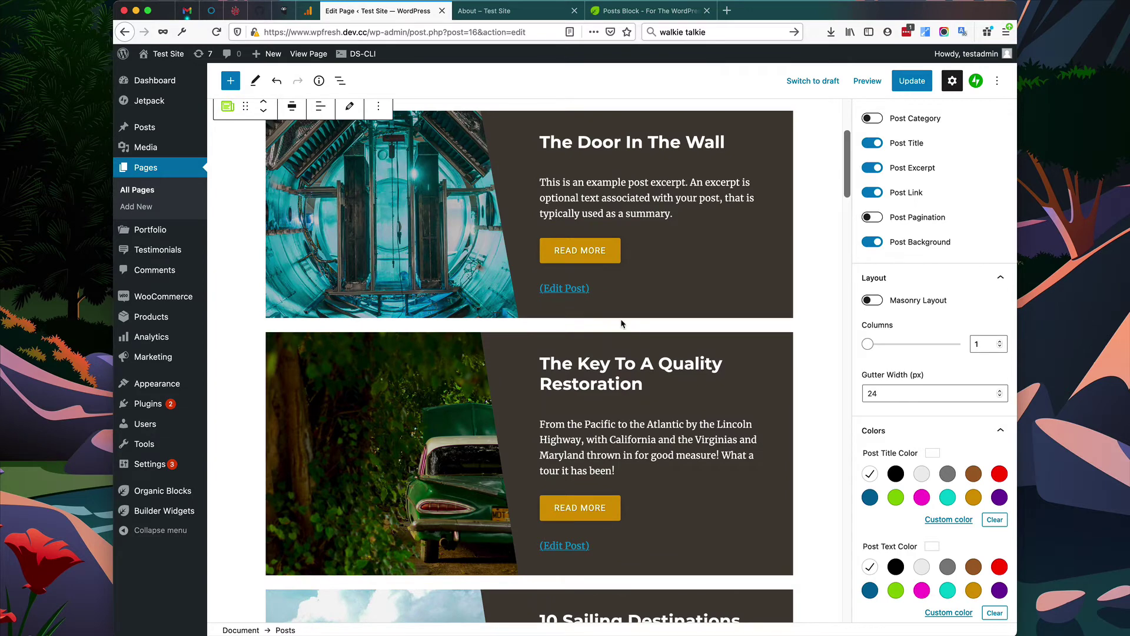
pyautogui.scroll(-4, 621, 323)
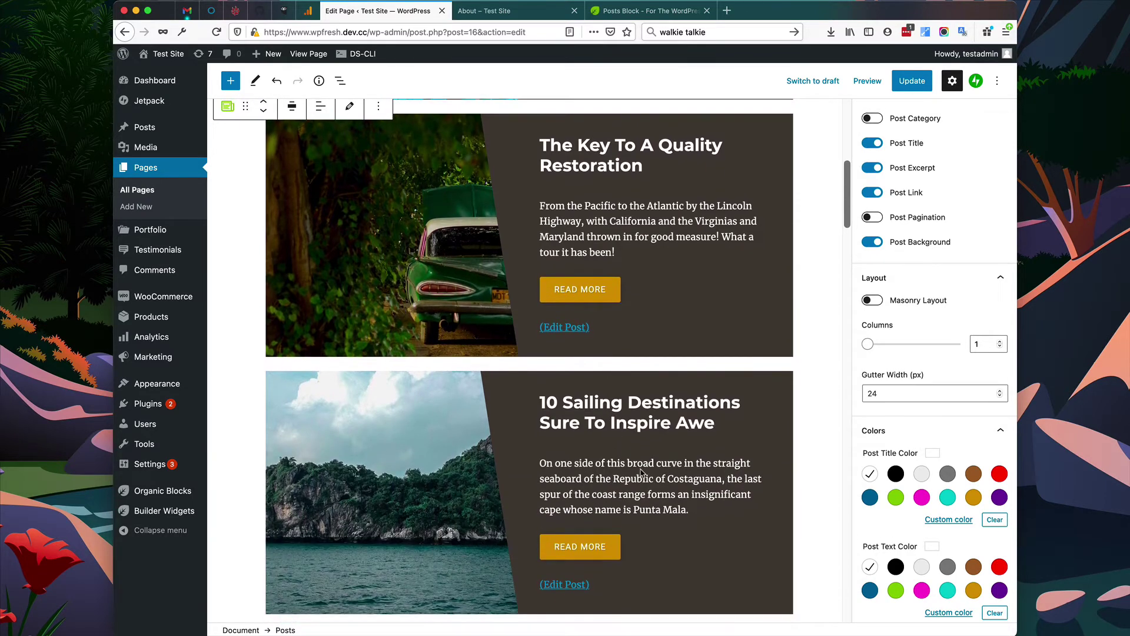
pyautogui.click(899, 393)
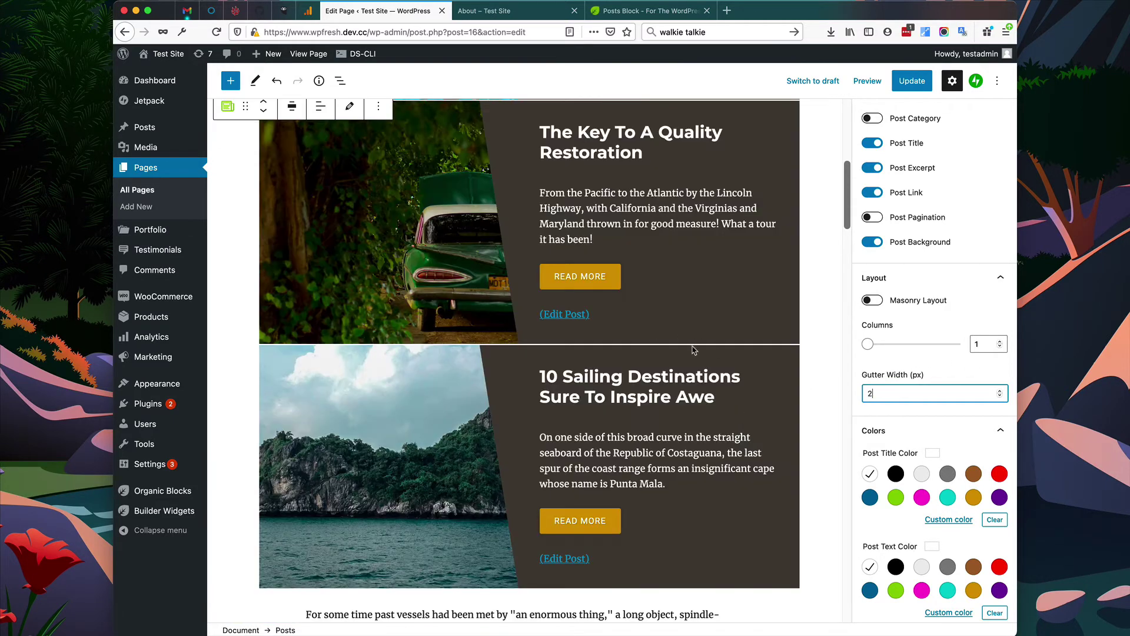
# - Save the About page with Update
pyautogui.scroll(5, 675, 350)
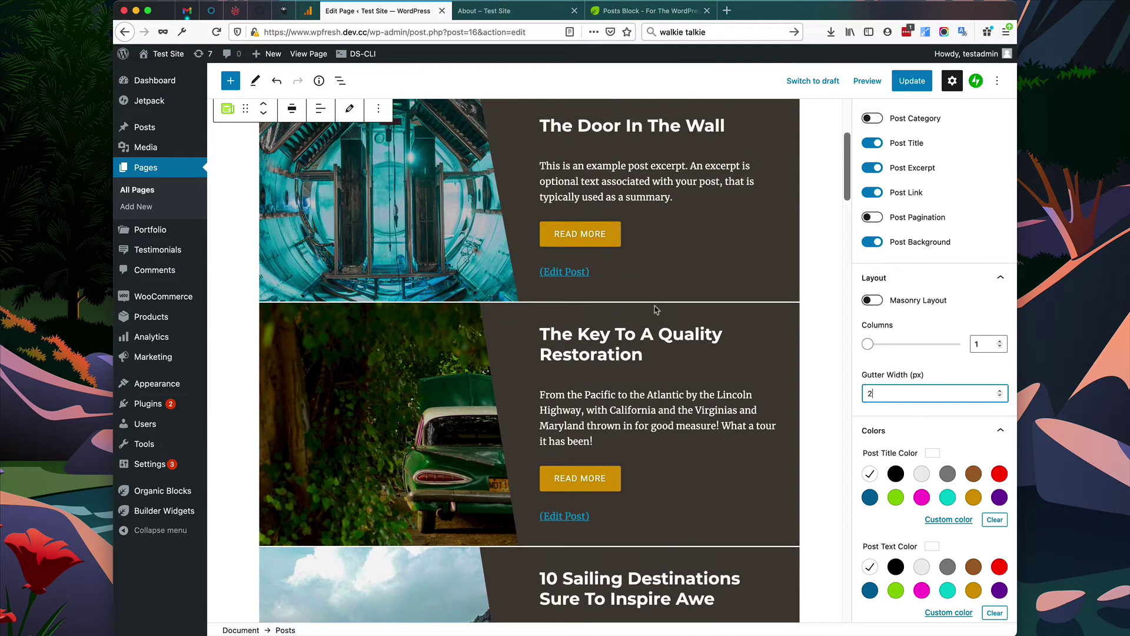
pyautogui.scroll(3, 655, 327)
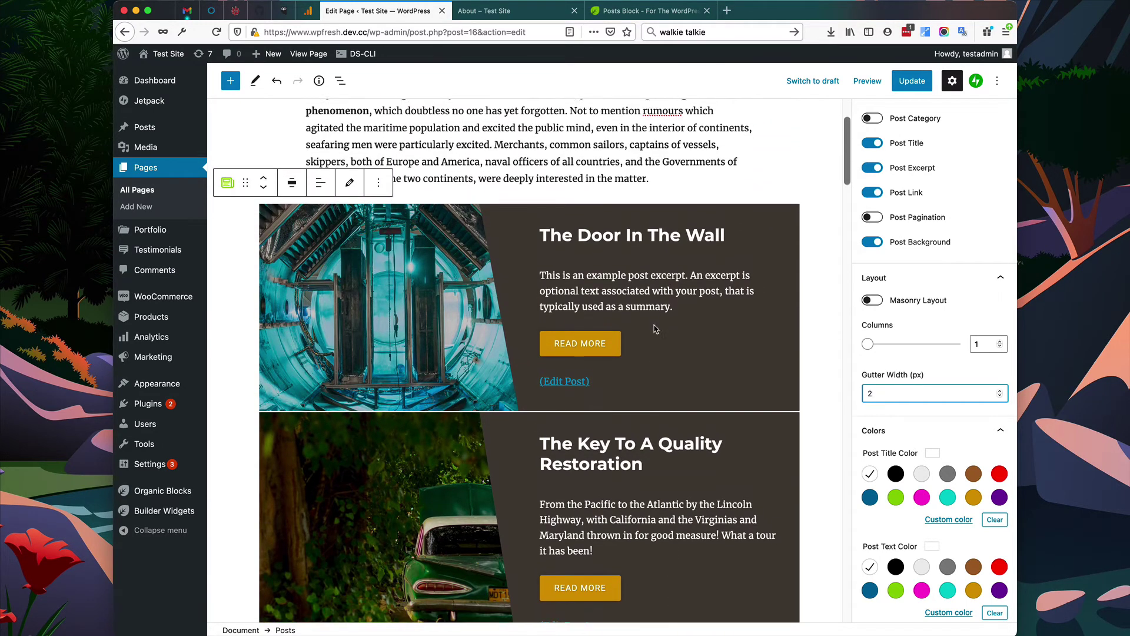
pyautogui.click(921, 82)
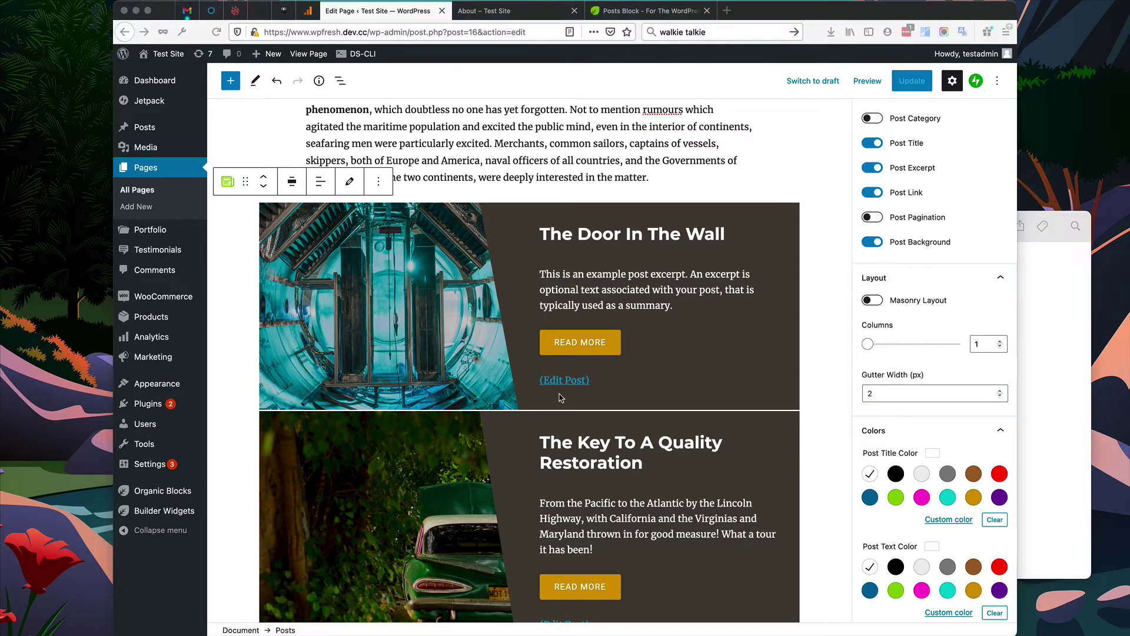
# - Reload the live About page and scroll through the updated post cards
pyautogui.click(514, 14)
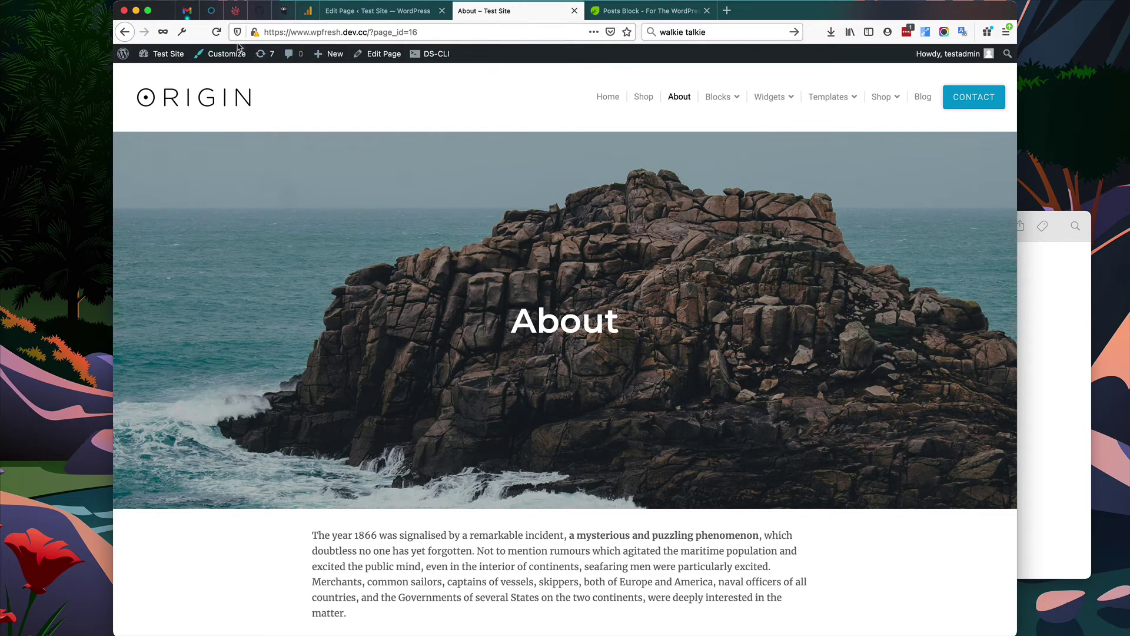
pyautogui.click(217, 33)
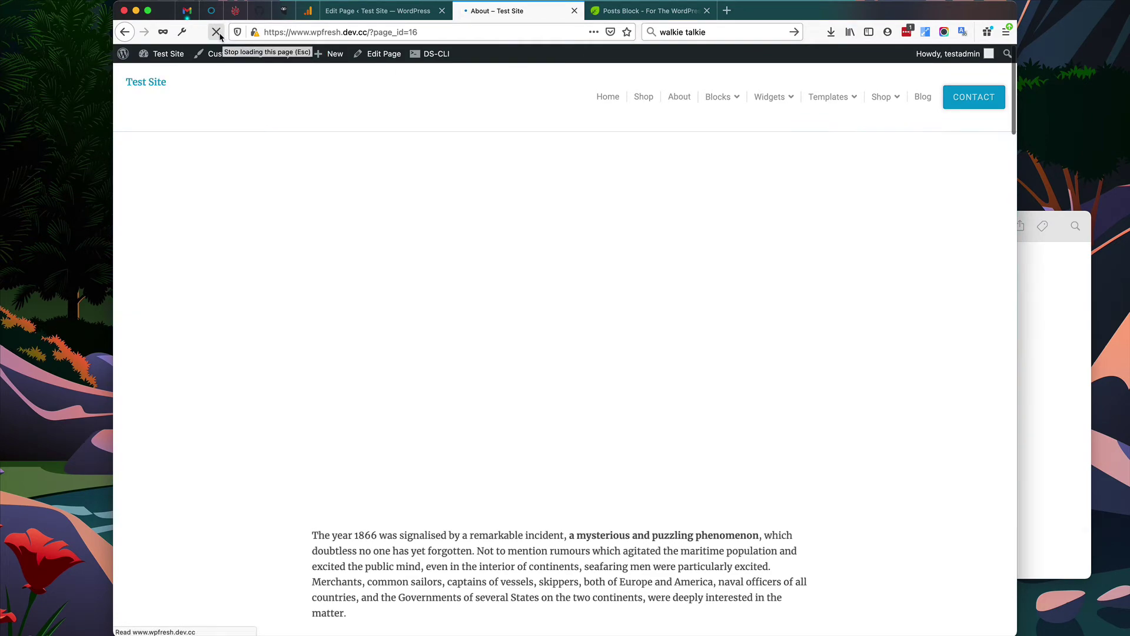
pyautogui.scroll(-4, 611, 377)
pyautogui.scroll(-6, 611, 377)
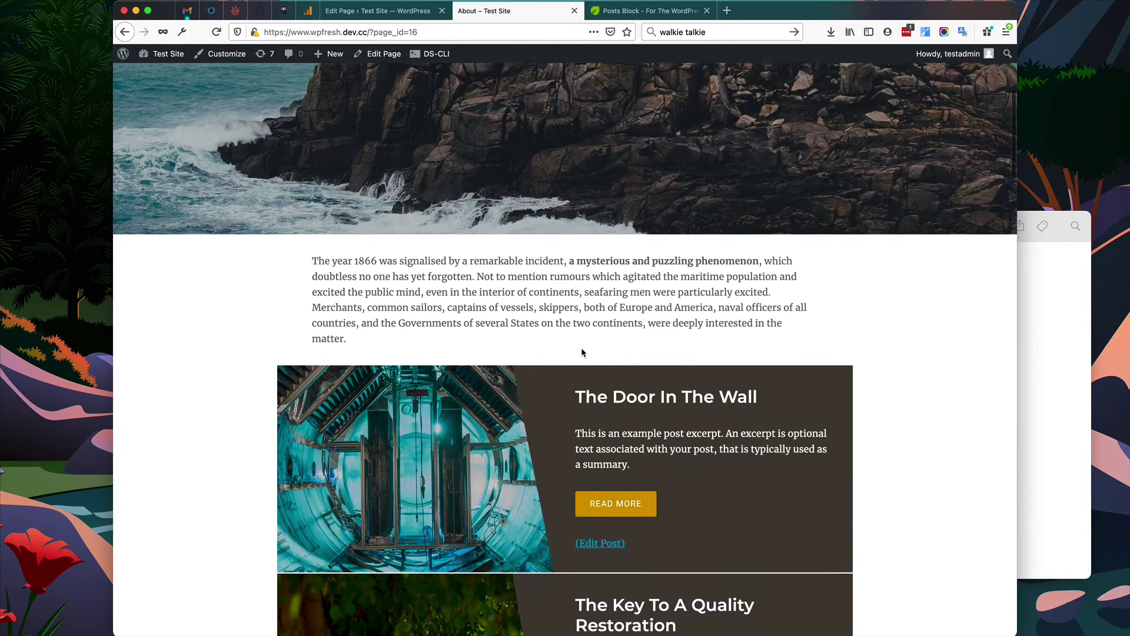
pyautogui.scroll(-5, 537, 333)
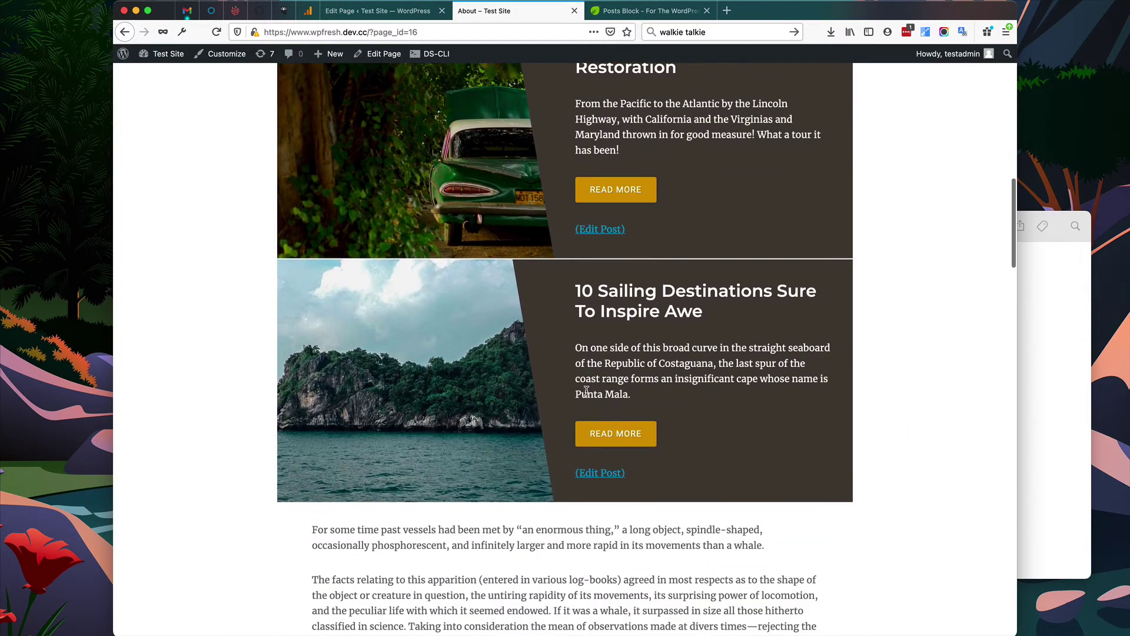
pyautogui.scroll(5, 586, 392)
# - Open The Door In The Wall post from its READ MORE button
pyautogui.click(622, 192)
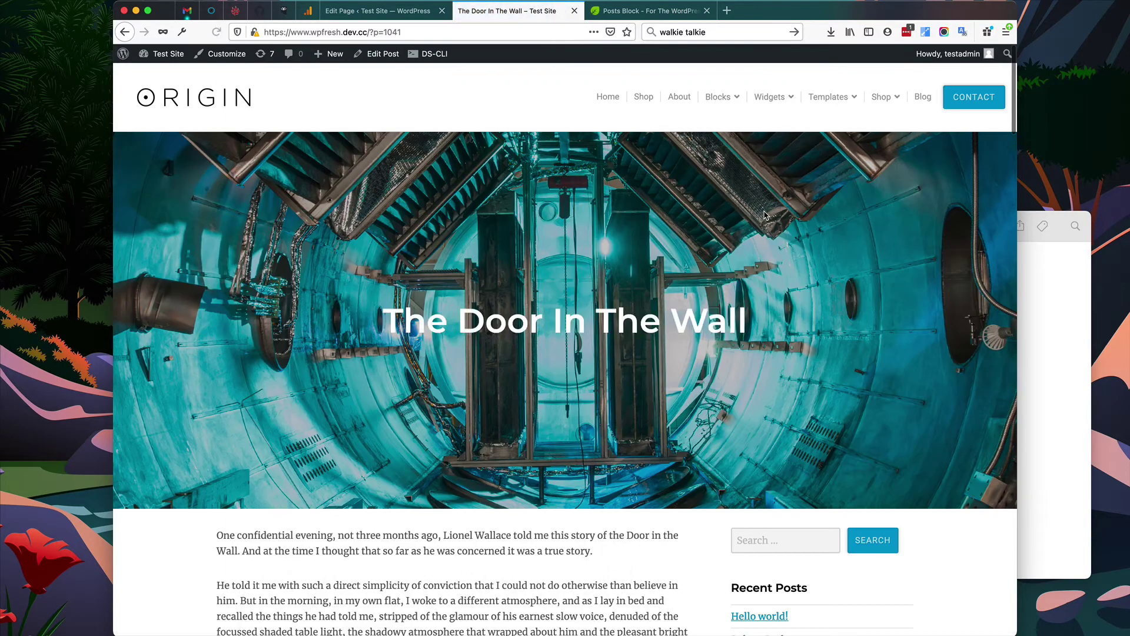
pyautogui.scroll(-10, 765, 214)
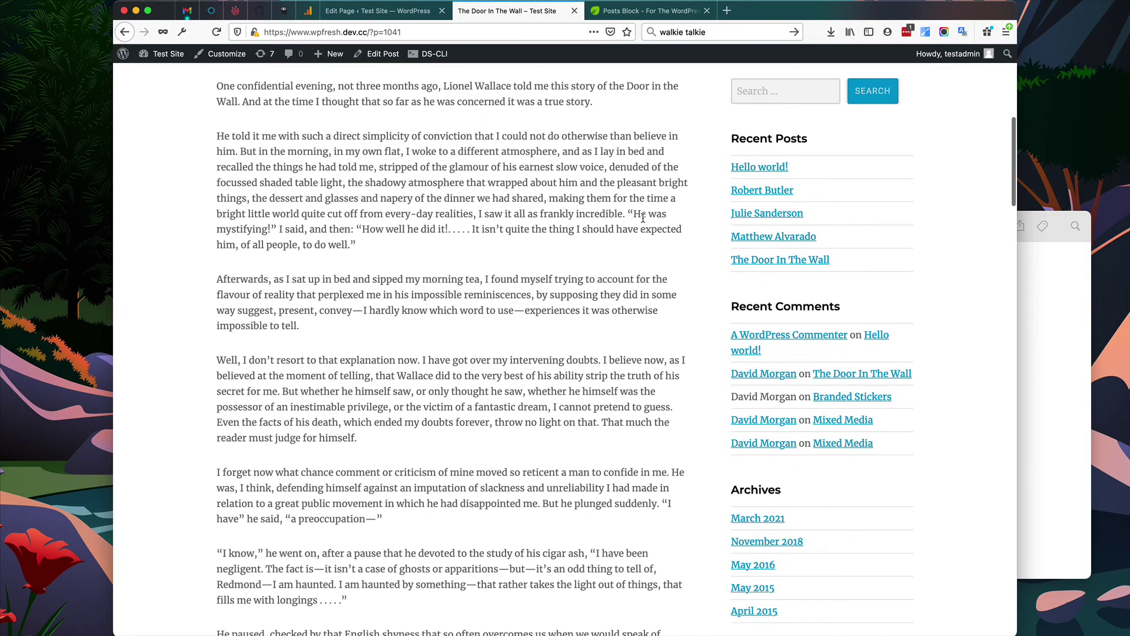
pyautogui.scroll(8, 643, 218)
# - Switch the Posts block's source to Products in the Apparel category
pyautogui.click(377, 11)
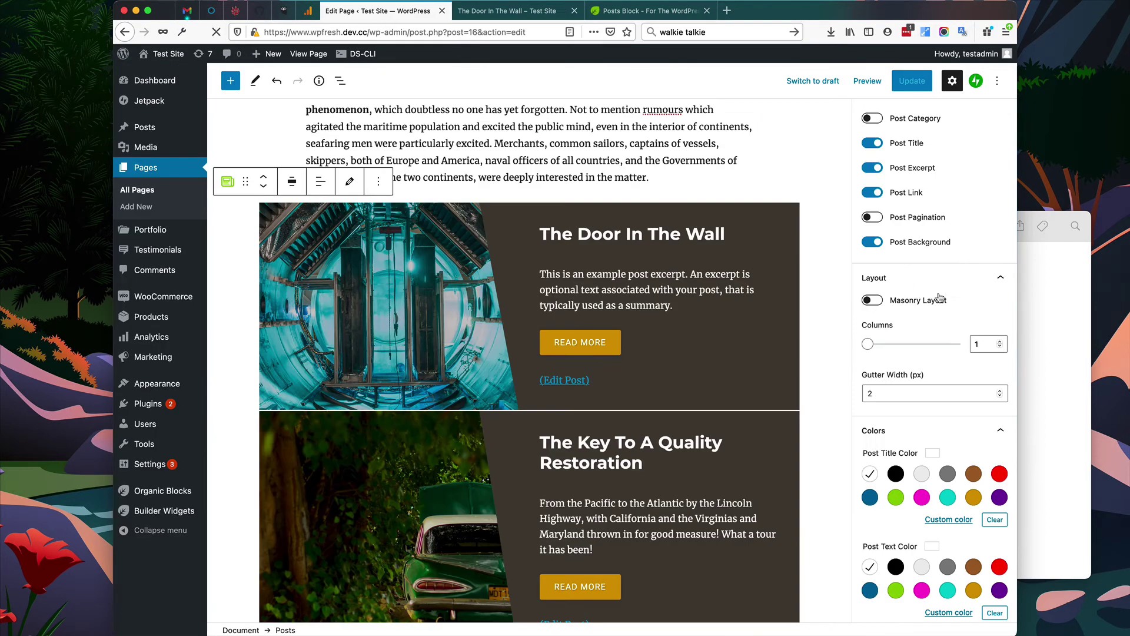
pyautogui.scroll(-5, 916, 347)
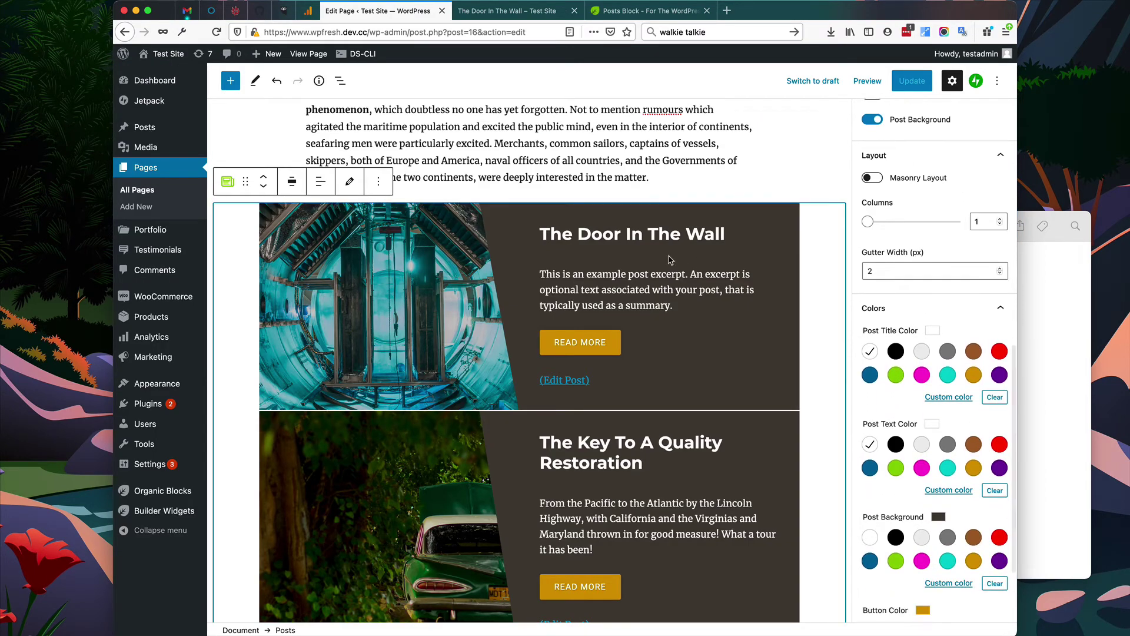
pyautogui.click(350, 183)
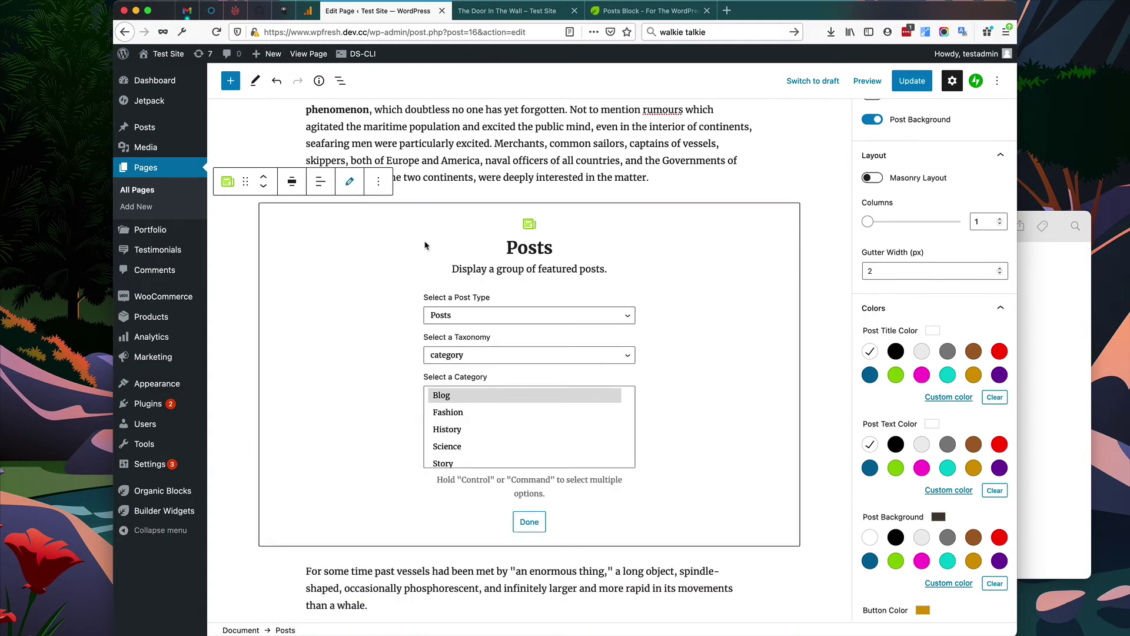
pyautogui.click(607, 323)
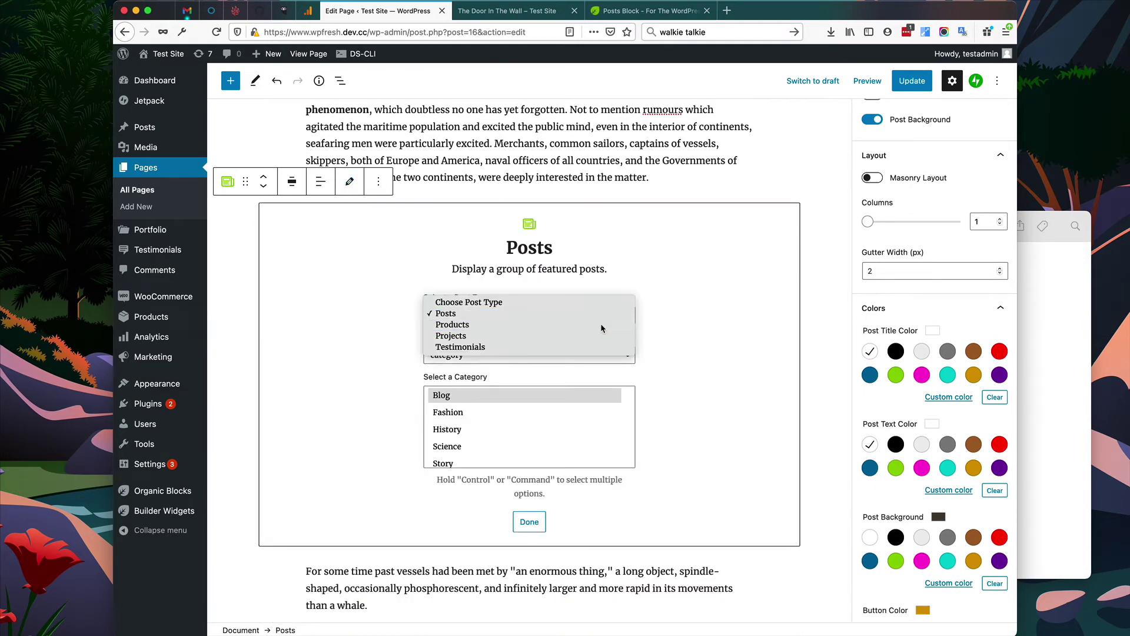
pyautogui.click(600, 324)
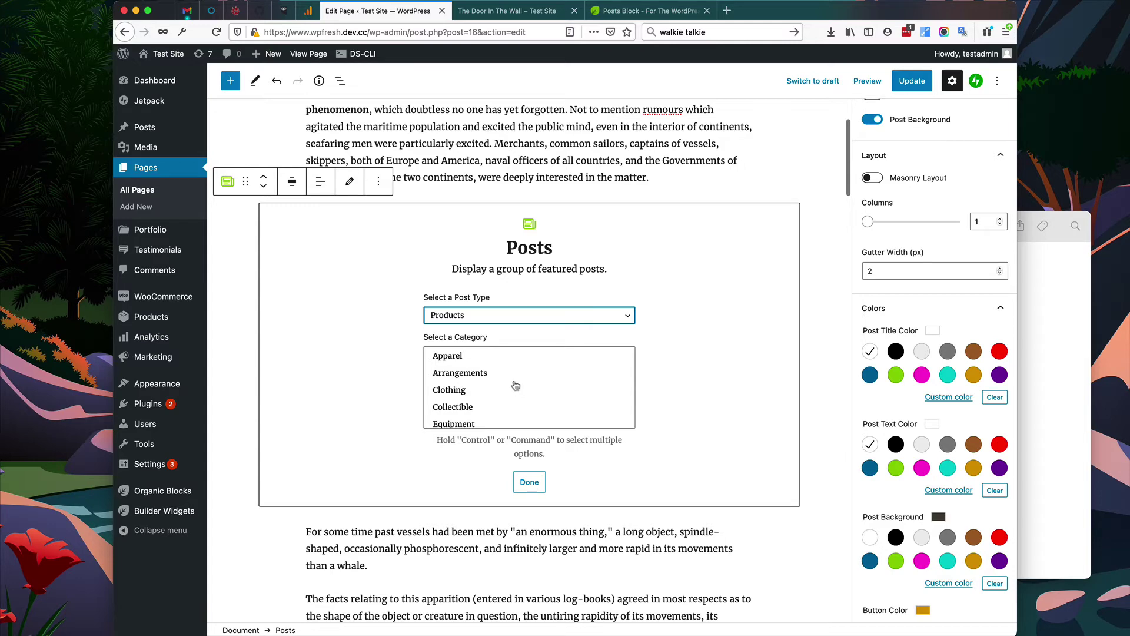
pyautogui.click(472, 359)
pyautogui.click(467, 361)
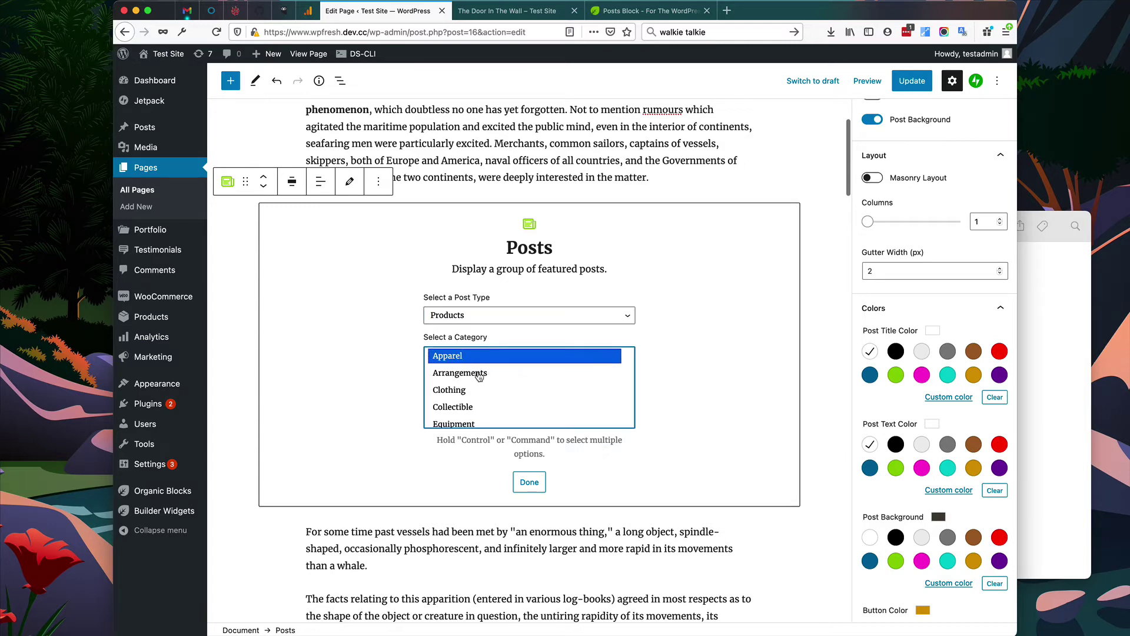
pyautogui.click(529, 483)
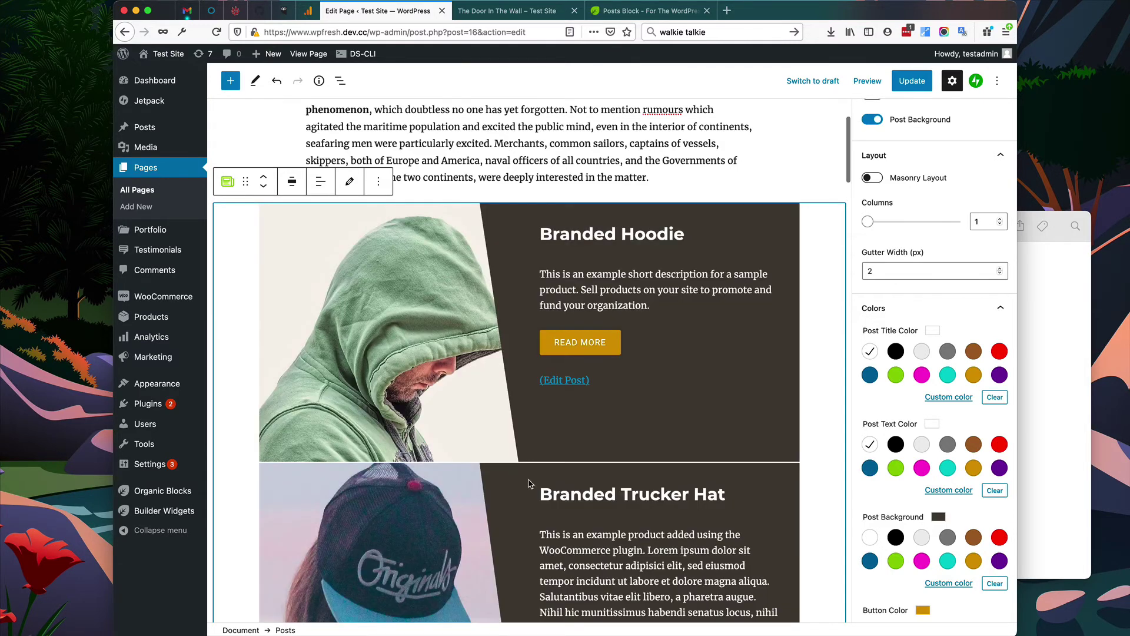
pyautogui.scroll(-10, 634, 371)
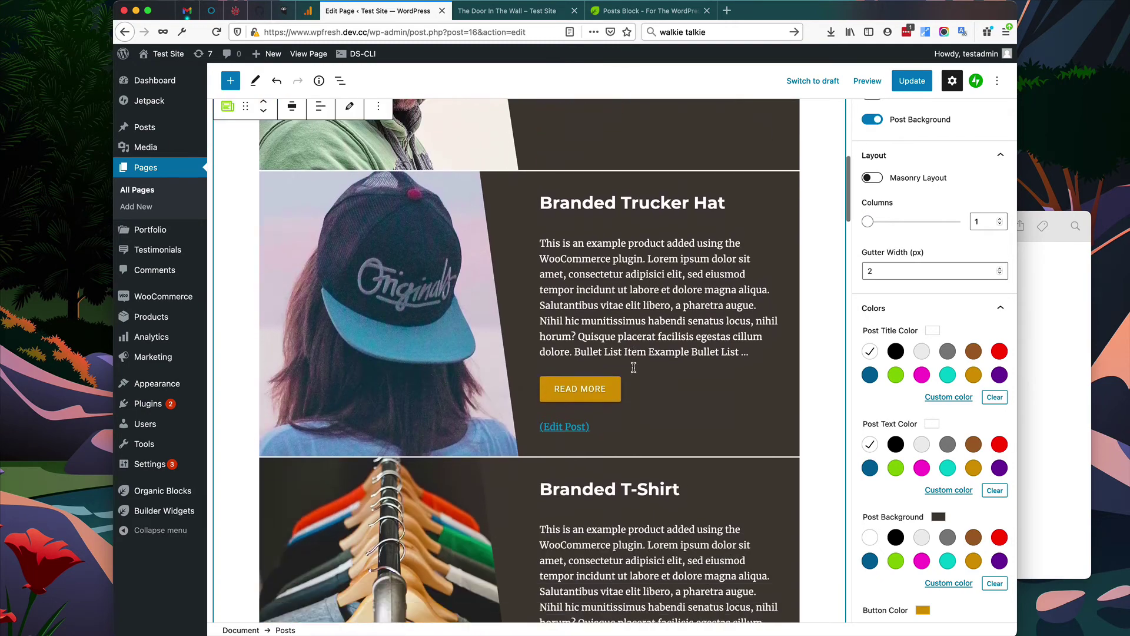
pyautogui.scroll(-9, 634, 370)
pyautogui.scroll(14, 617, 410)
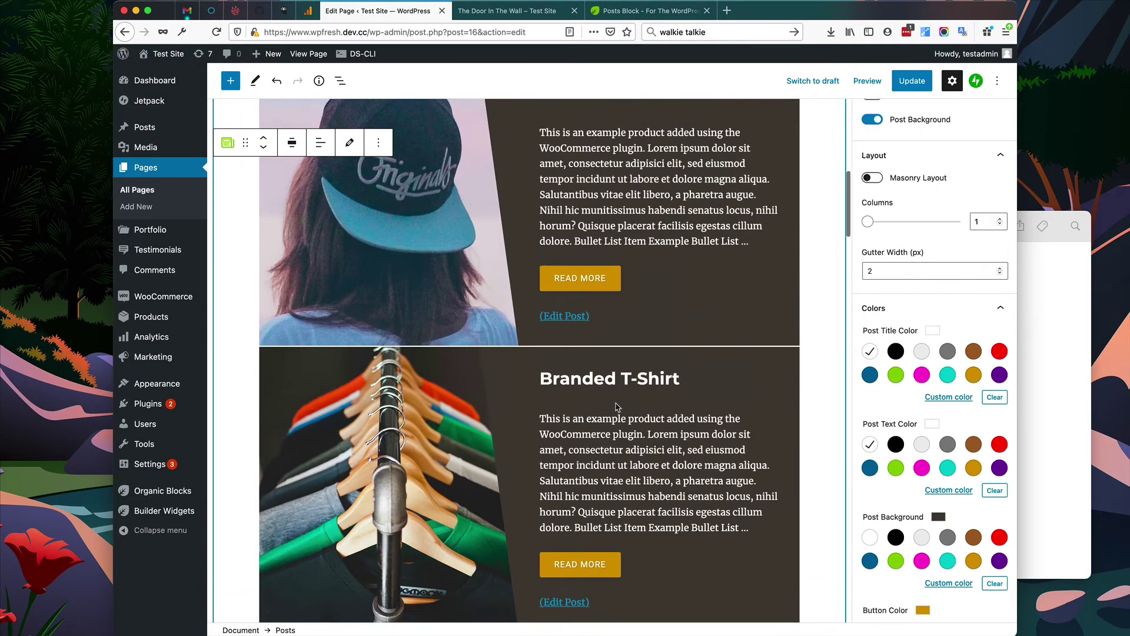
pyautogui.scroll(5, 616, 411)
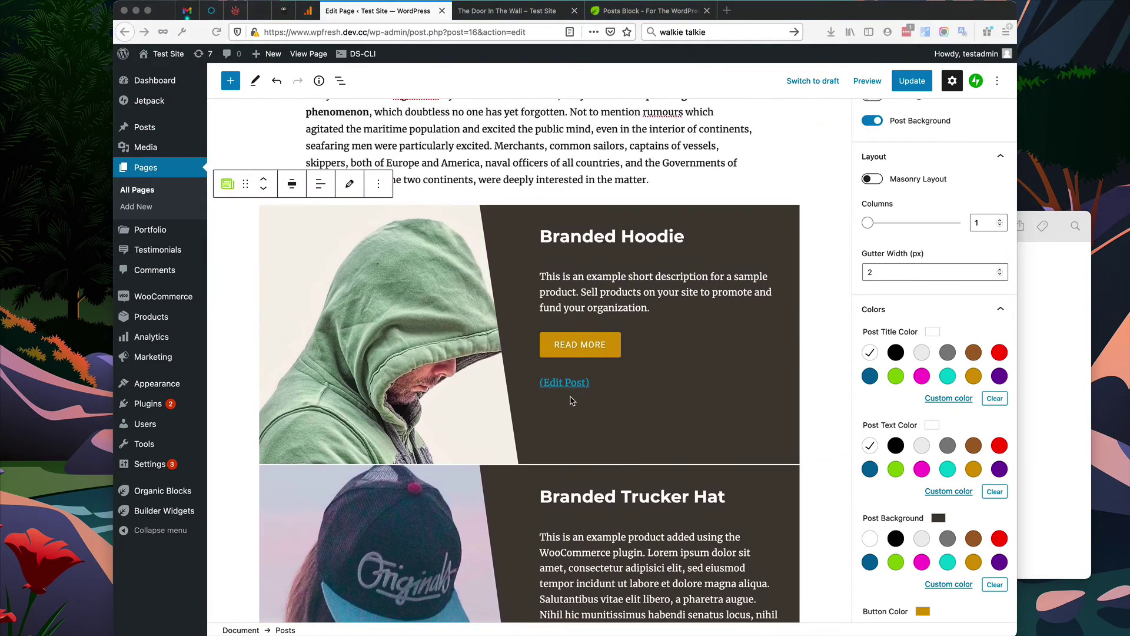
pyautogui.scroll(10, 886, 434)
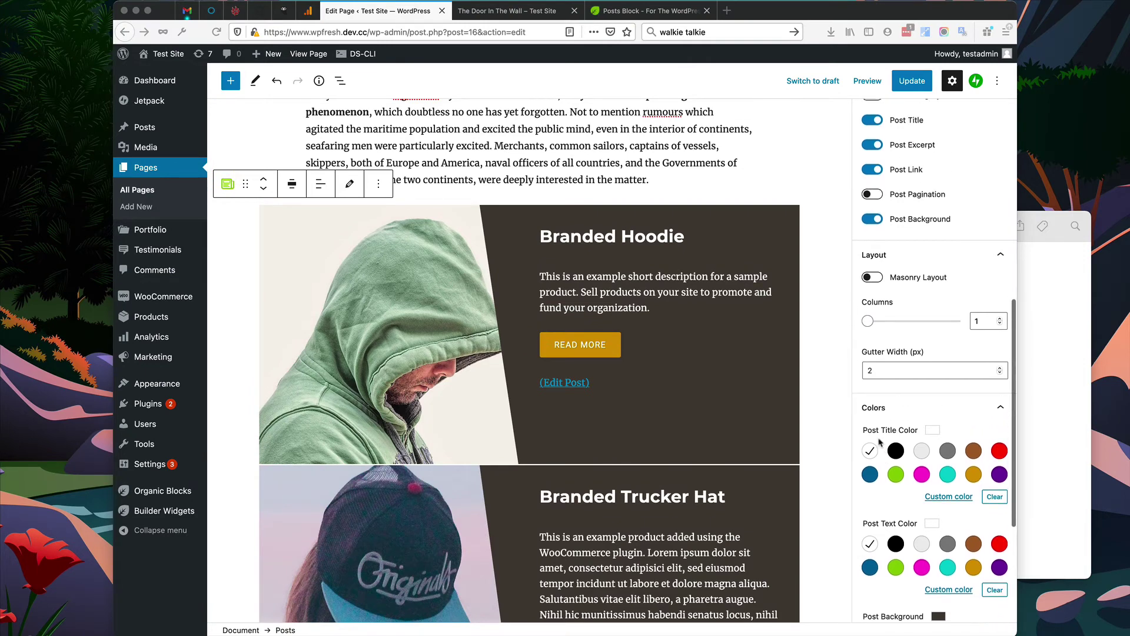
pyautogui.scroll(3, 886, 479)
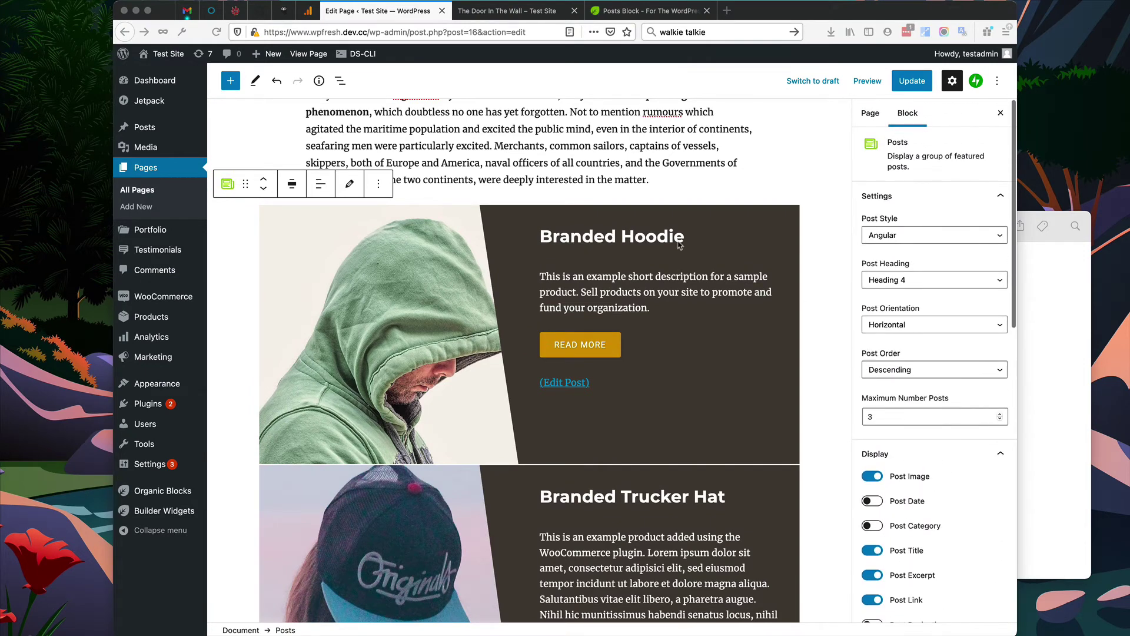
# - Make the Posts block's product card titles Heading 6
pyautogui.click(952, 279)
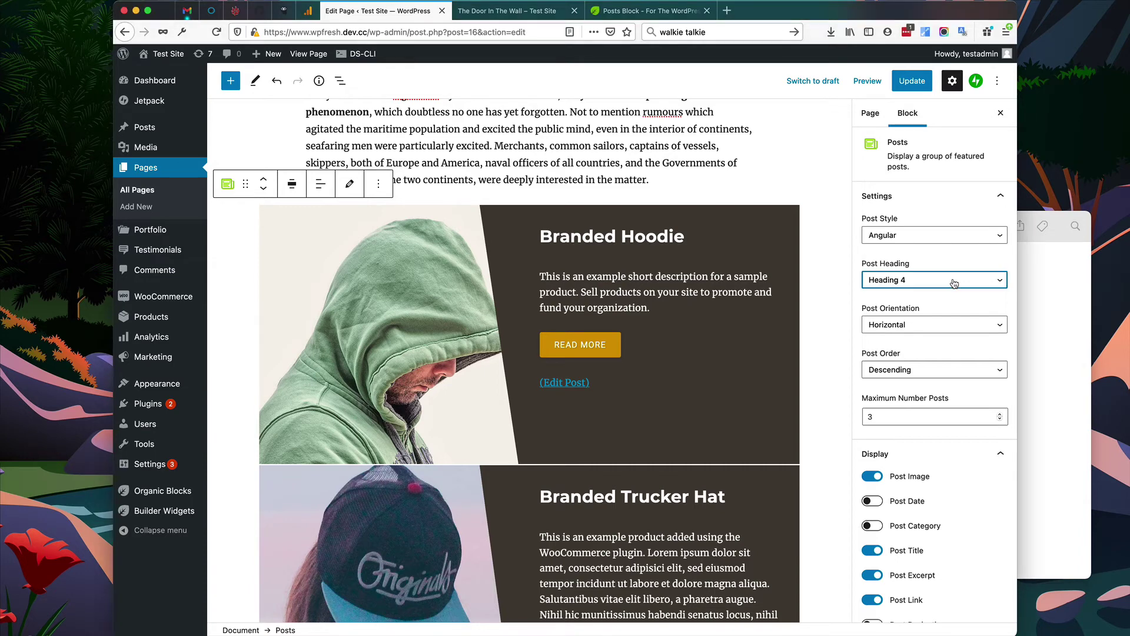
pyautogui.click(952, 279)
pyautogui.click(946, 299)
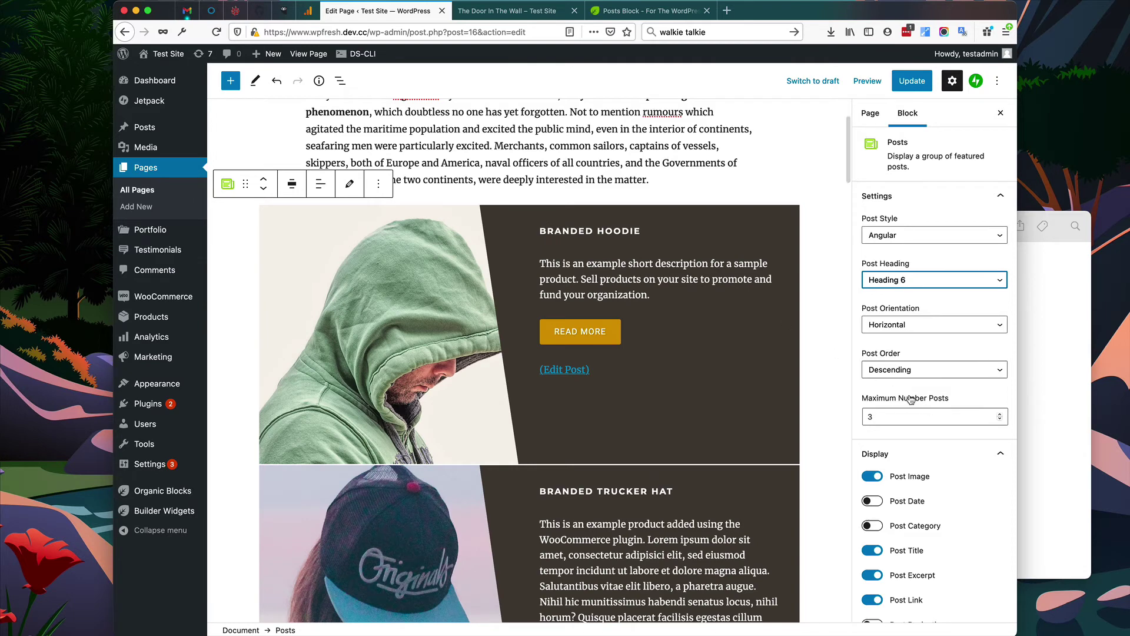
# - Drag the Columns slider to lay the product cards out in two columns
pyautogui.scroll(-5, 894, 391)
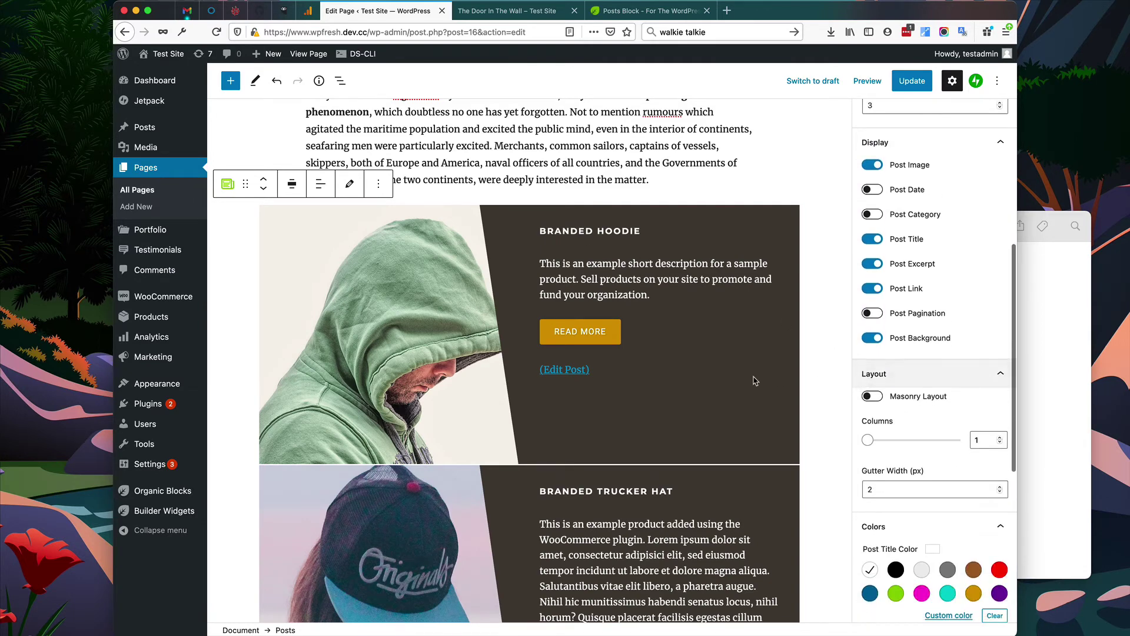
pyautogui.scroll(-5, 776, 378)
pyautogui.moveTo(870, 441); pyautogui.dragTo(892, 442)
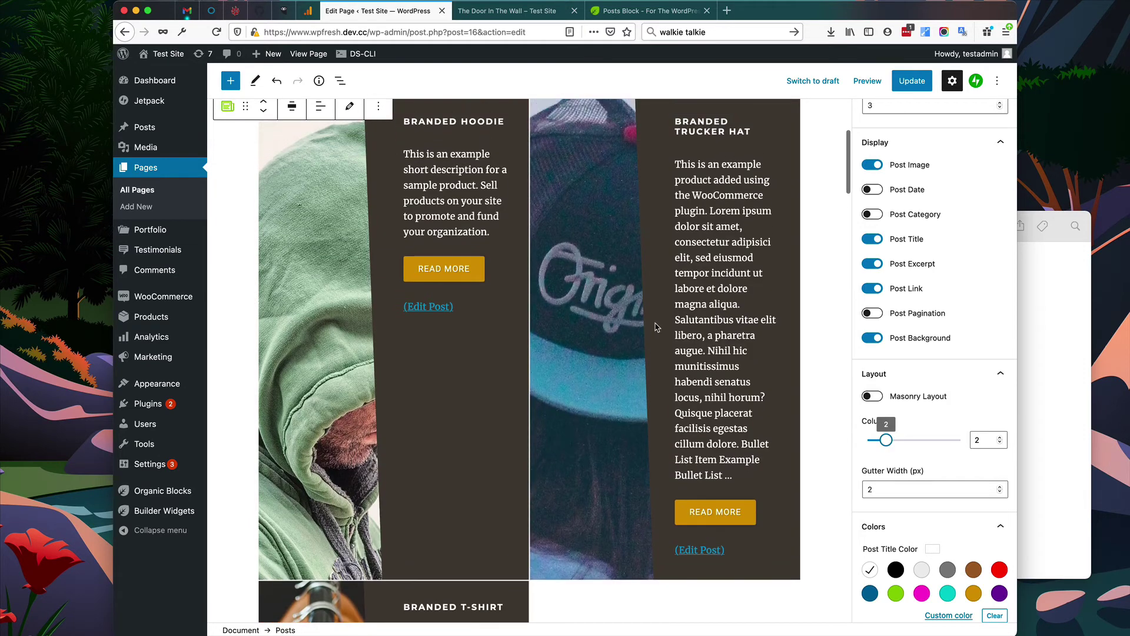
pyautogui.scroll(2, 658, 325)
pyautogui.scroll(-1, 657, 327)
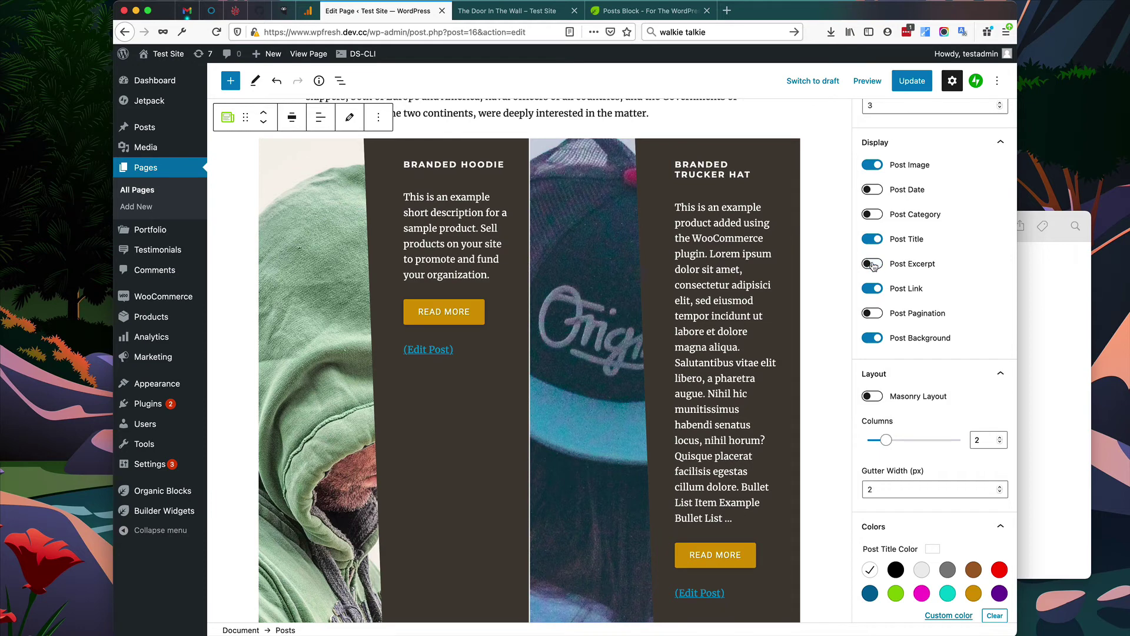
pyautogui.scroll(2, 727, 281)
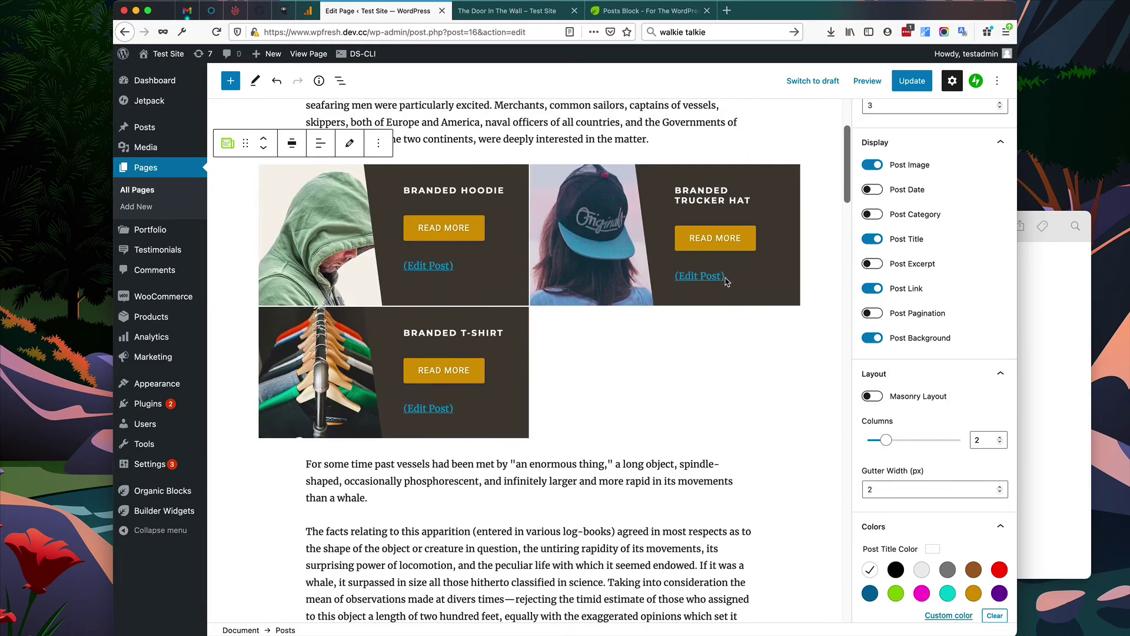
pyautogui.scroll(4, 727, 281)
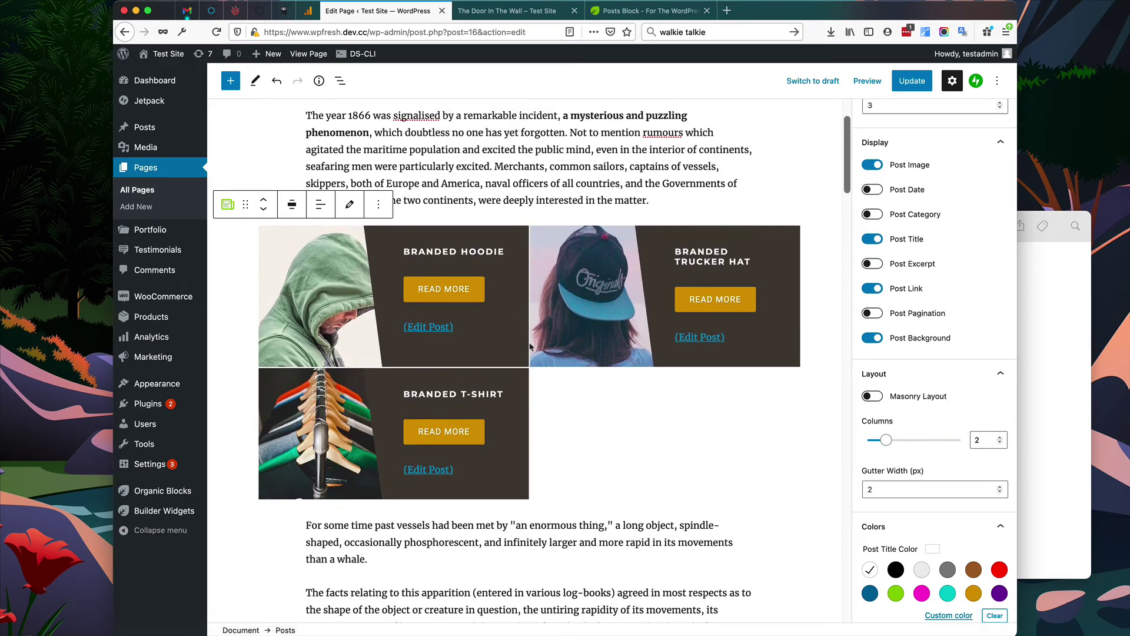
pyautogui.scroll(5, 571, 440)
pyautogui.scroll(5, 874, 340)
# - Set the Posts block's Maximum Number Posts to 2
pyautogui.scroll(3, 874, 339)
pyautogui.doubleClick(891, 381)
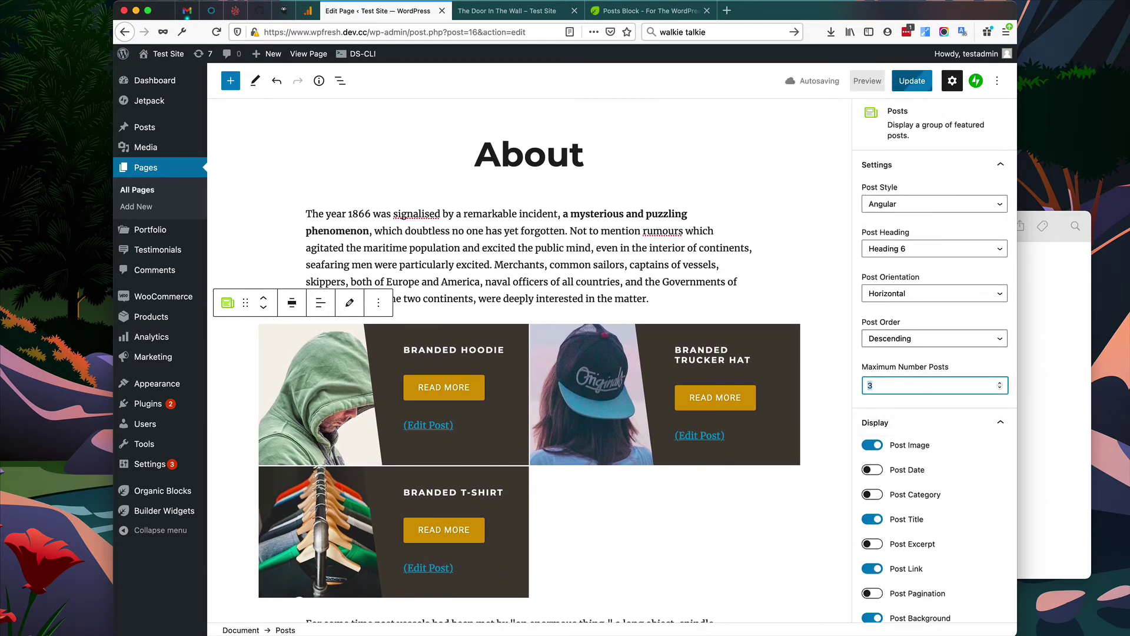
pyautogui.write('2')
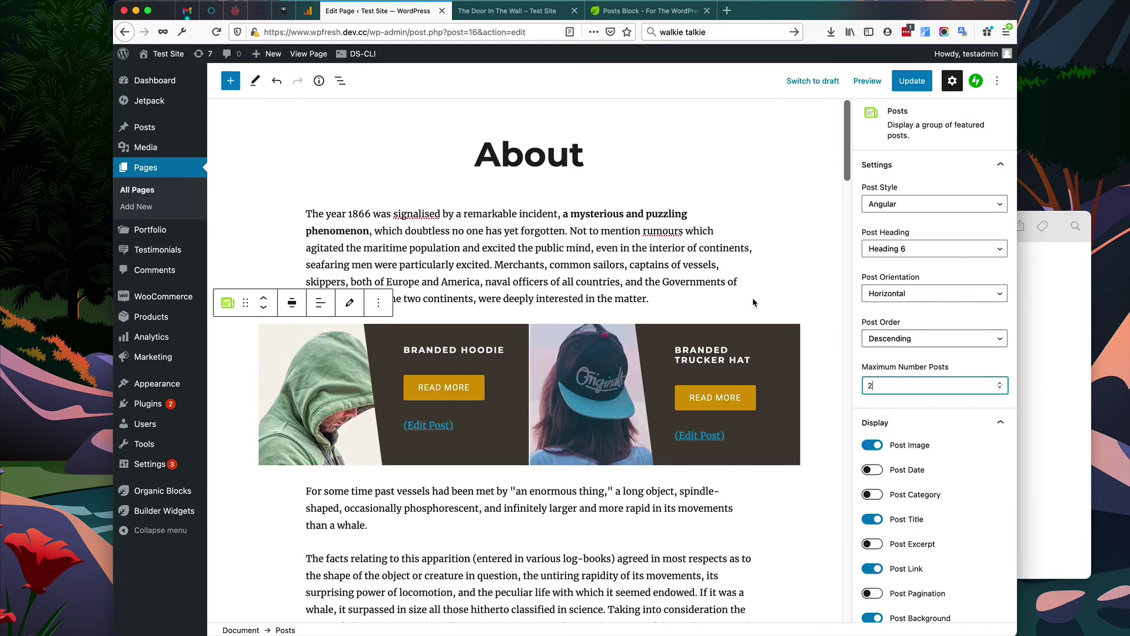
# - Set the Posts block alignment to Full width and update the page
pyautogui.scroll(-1, 752, 298)
pyautogui.click(454, 290)
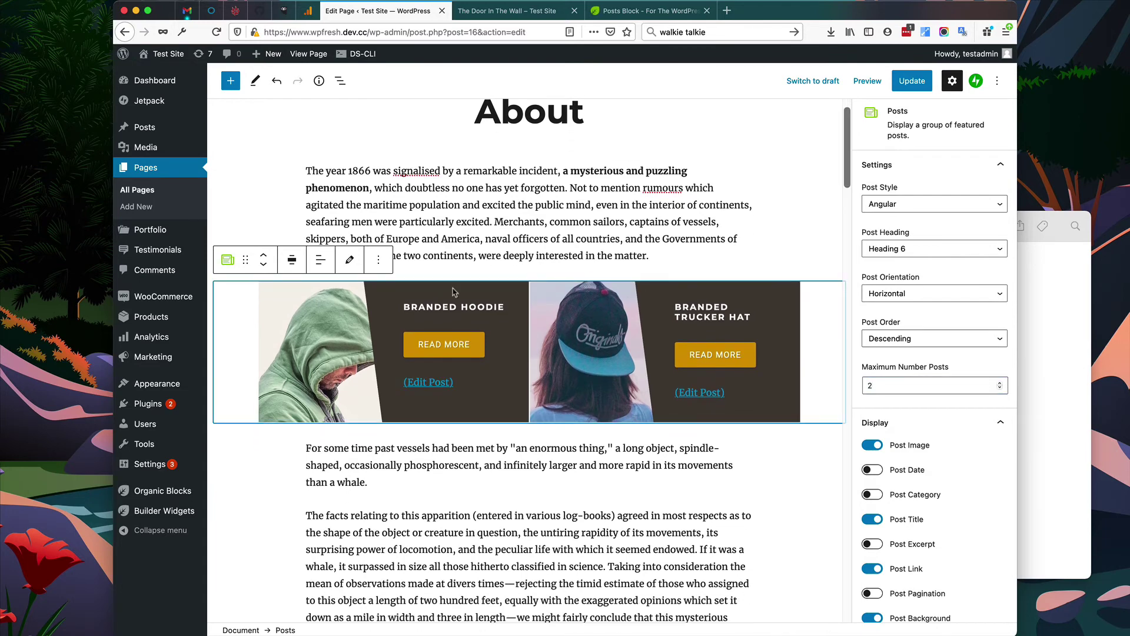
pyautogui.click(292, 260)
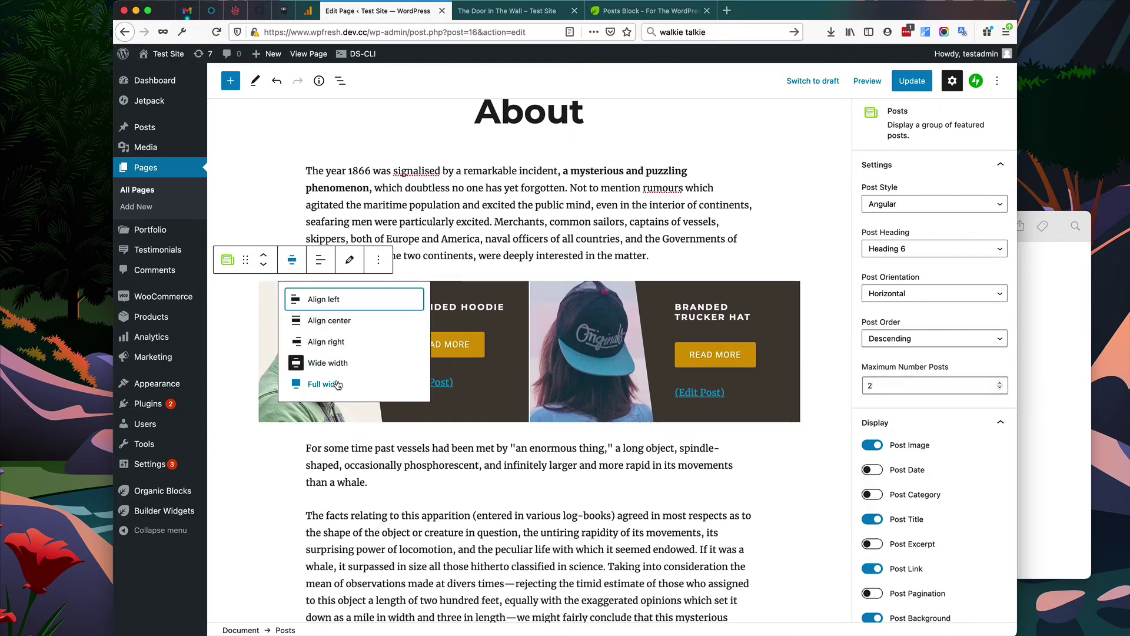
pyautogui.click(324, 384)
pyautogui.click(909, 86)
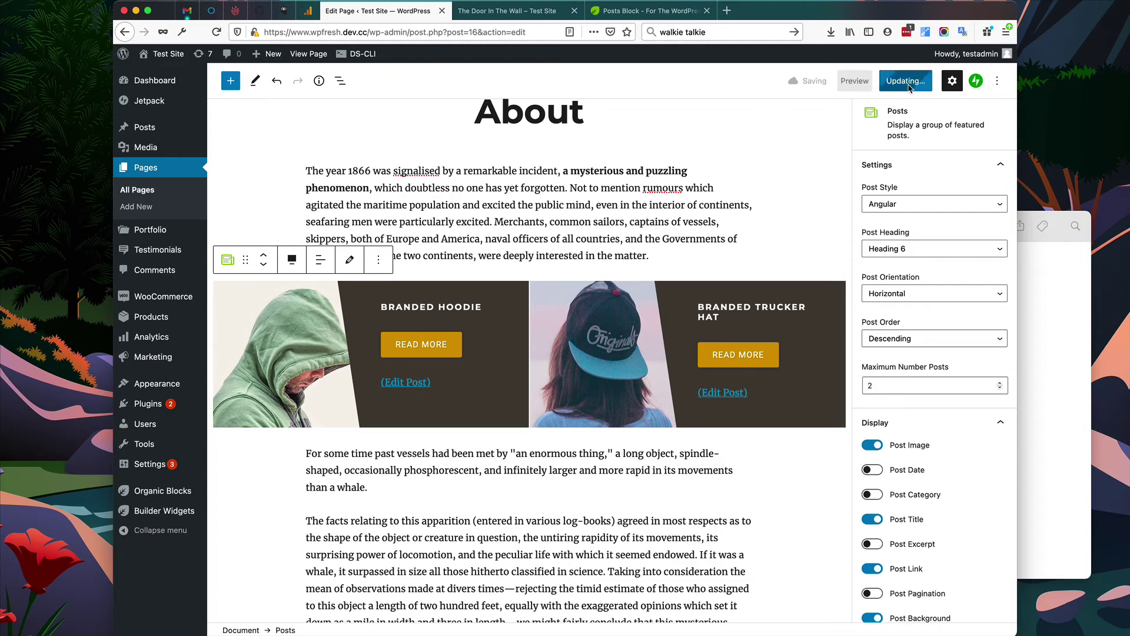
# - Open the live site's About page and scroll down toward the product cards
pyautogui.click(542, 12)
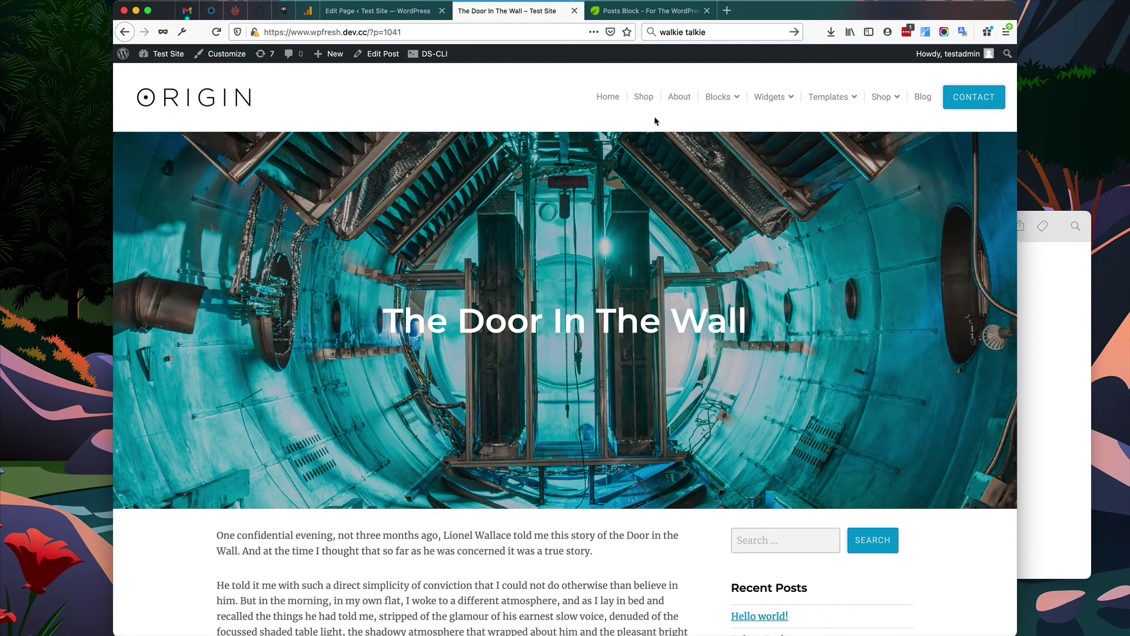
pyautogui.click(679, 97)
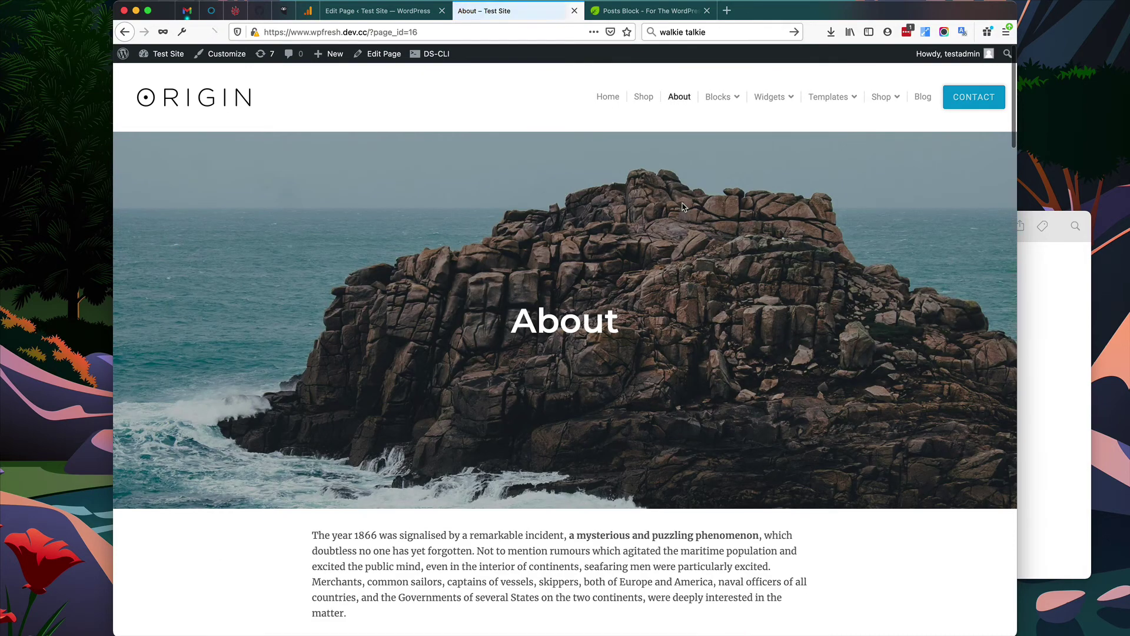
pyautogui.scroll(-7, 682, 206)
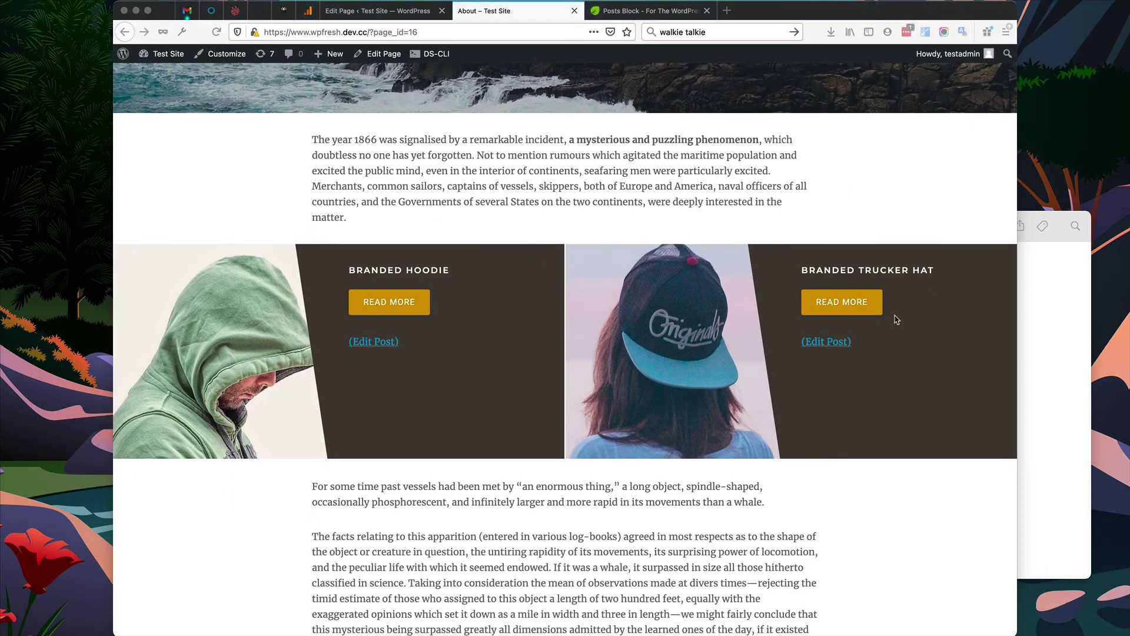
# - Set the Posts block to 3 posts in 3 columns, save with Cmd+S, and return to the live page
pyautogui.click(403, 12)
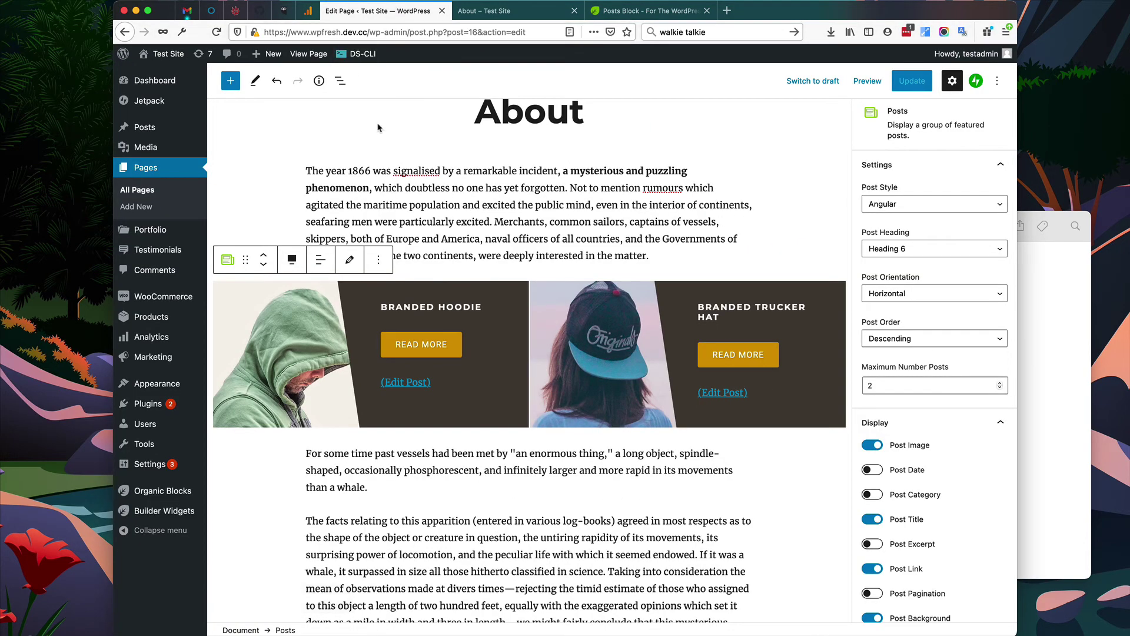
pyautogui.click(913, 386)
pyautogui.write('3')
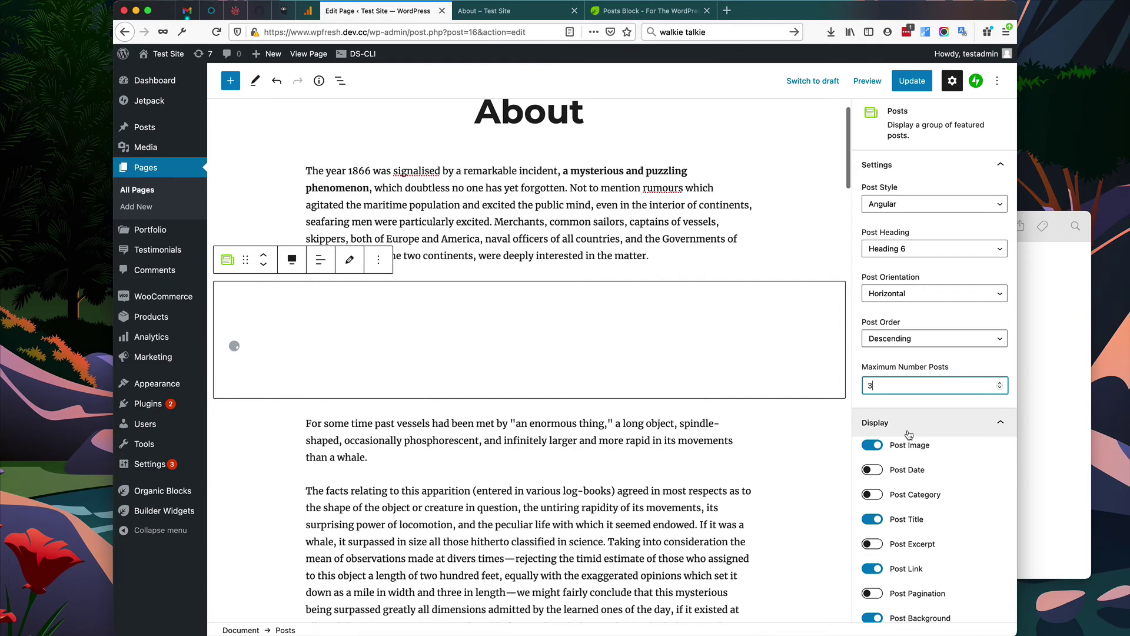
pyautogui.scroll(-4, 922, 458)
pyautogui.moveTo(886, 486); pyautogui.dragTo(904, 490)
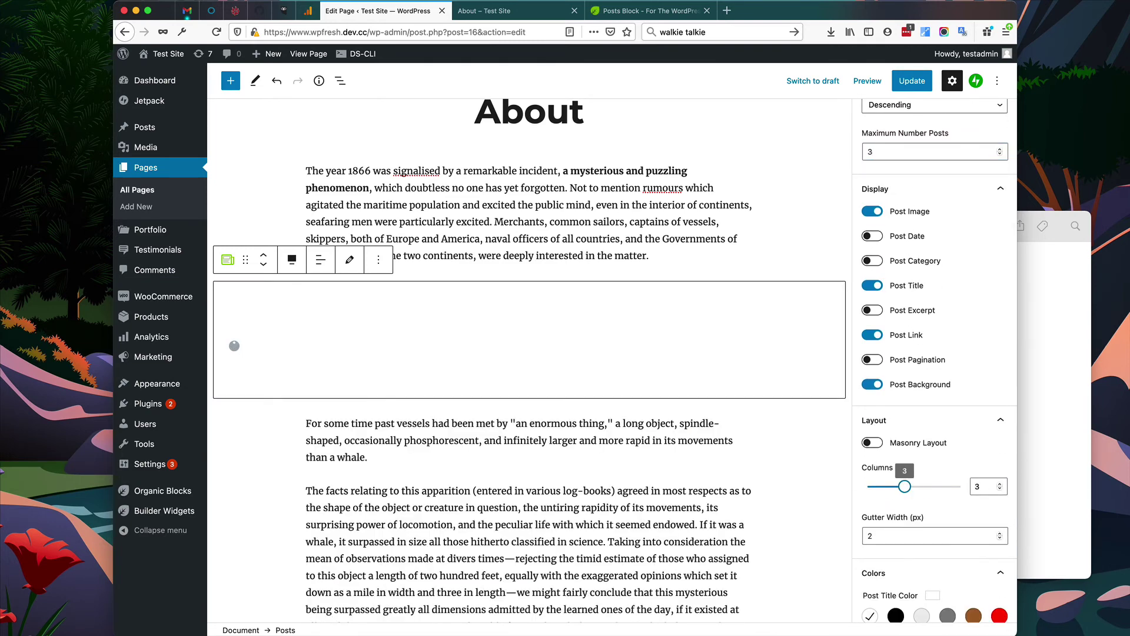
pyautogui.press('super+s')
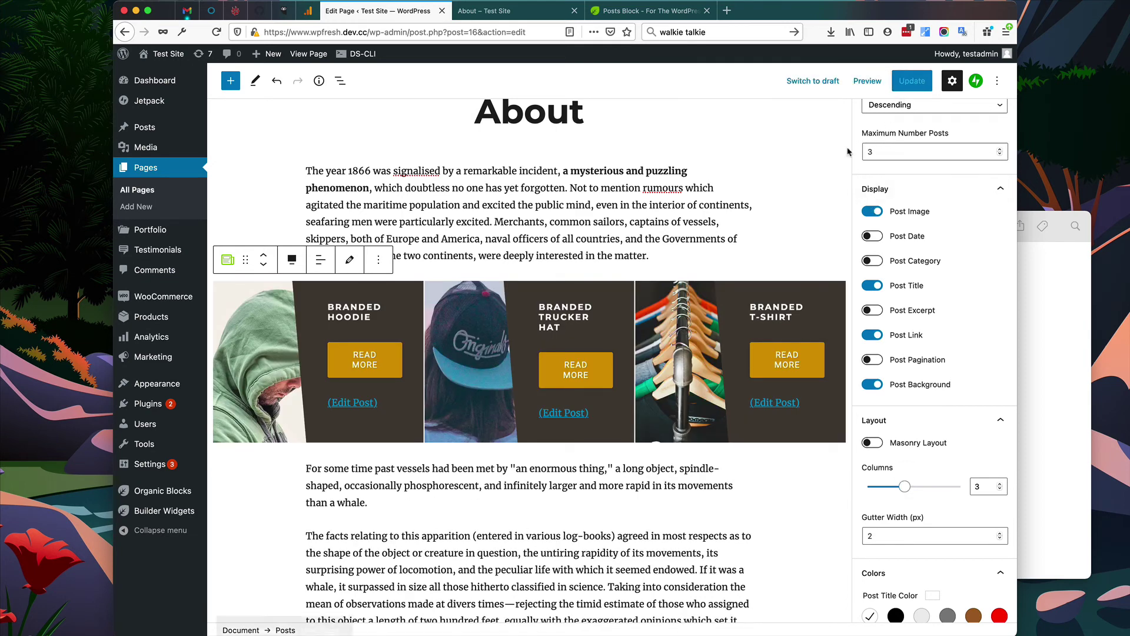
pyautogui.click(494, 11)
# - Reload the live About page and scroll to review the three product cards side by side
pyautogui.click(216, 31)
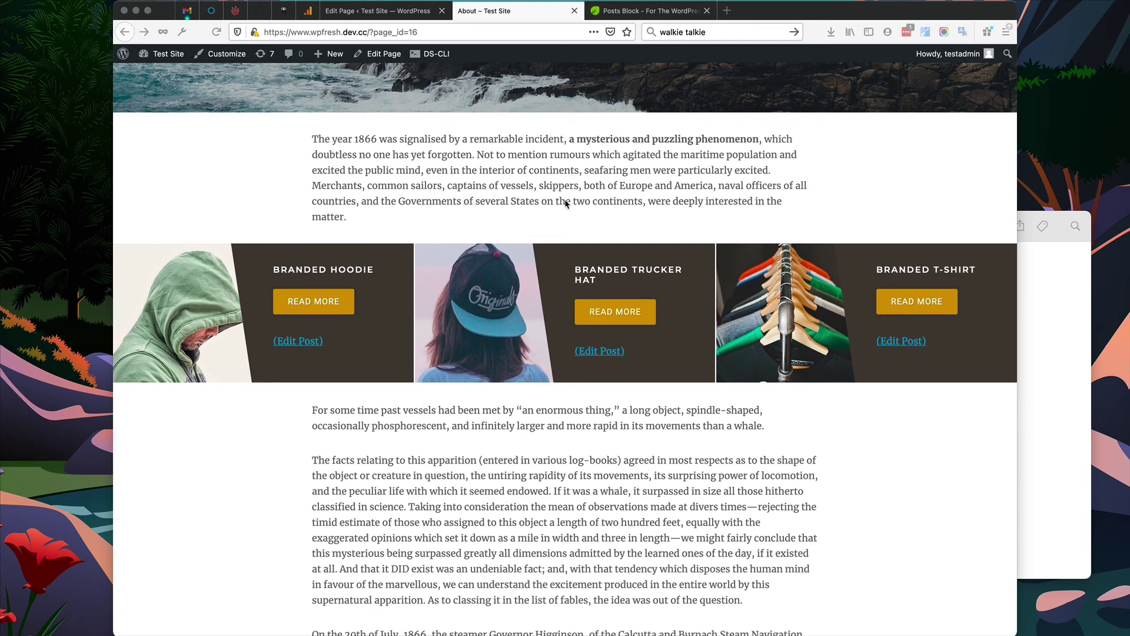
pyautogui.scroll(-5, 542, 277)
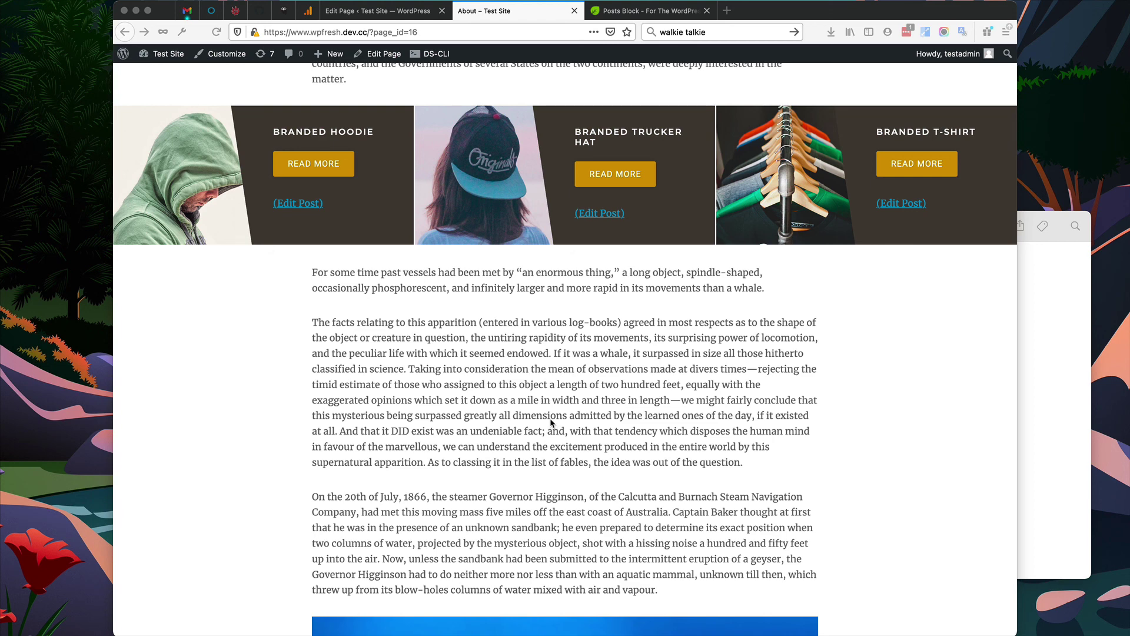
pyautogui.scroll(6, 551, 422)
pyautogui.scroll(10, 550, 423)
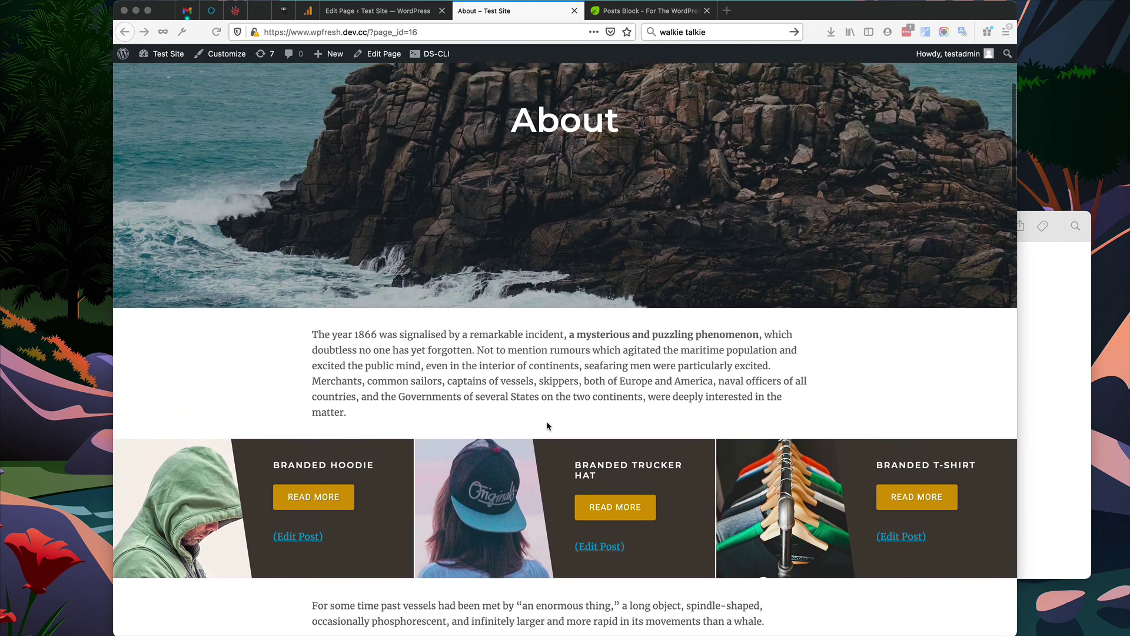
pyautogui.scroll(7, 546, 425)
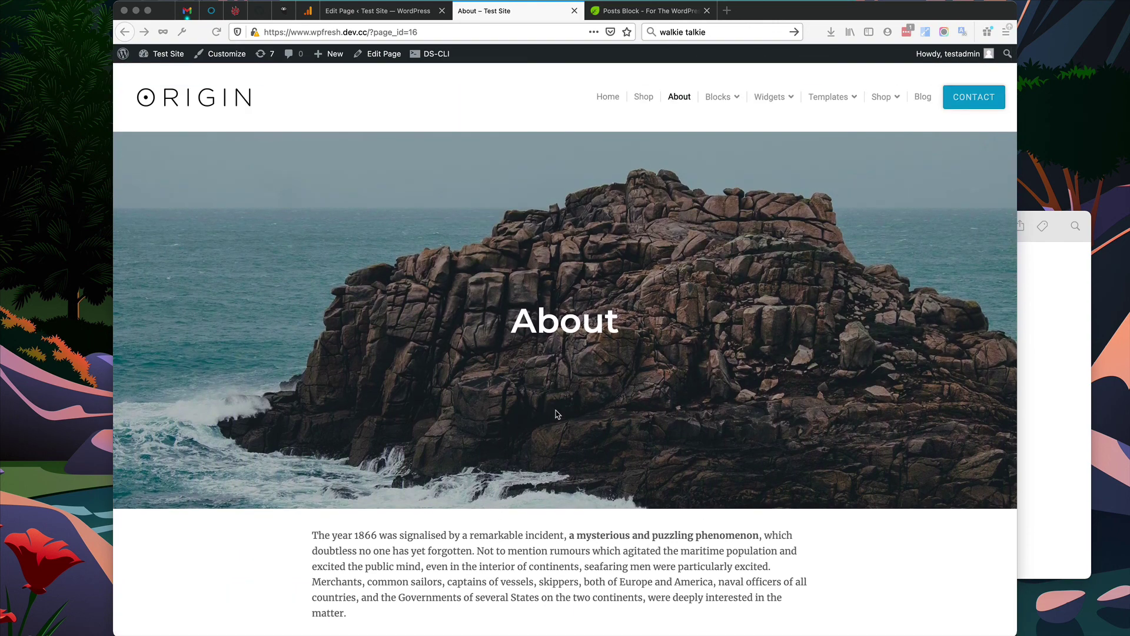
pyautogui.scroll(-16, 553, 418)
pyautogui.scroll(-20, 555, 416)
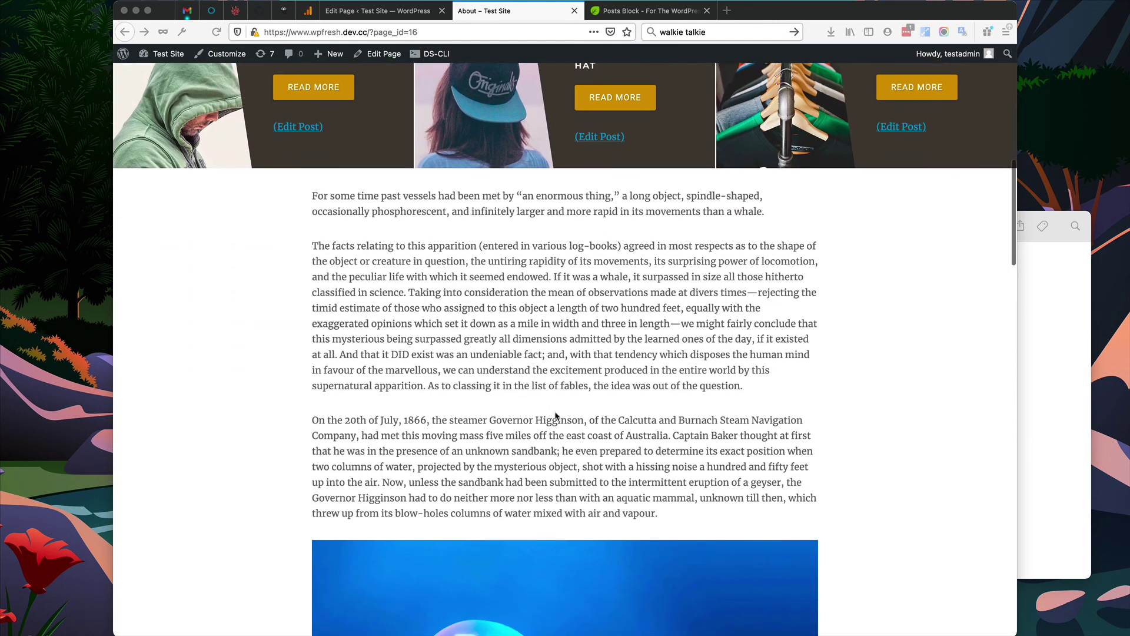
pyautogui.scroll(20, 553, 415)
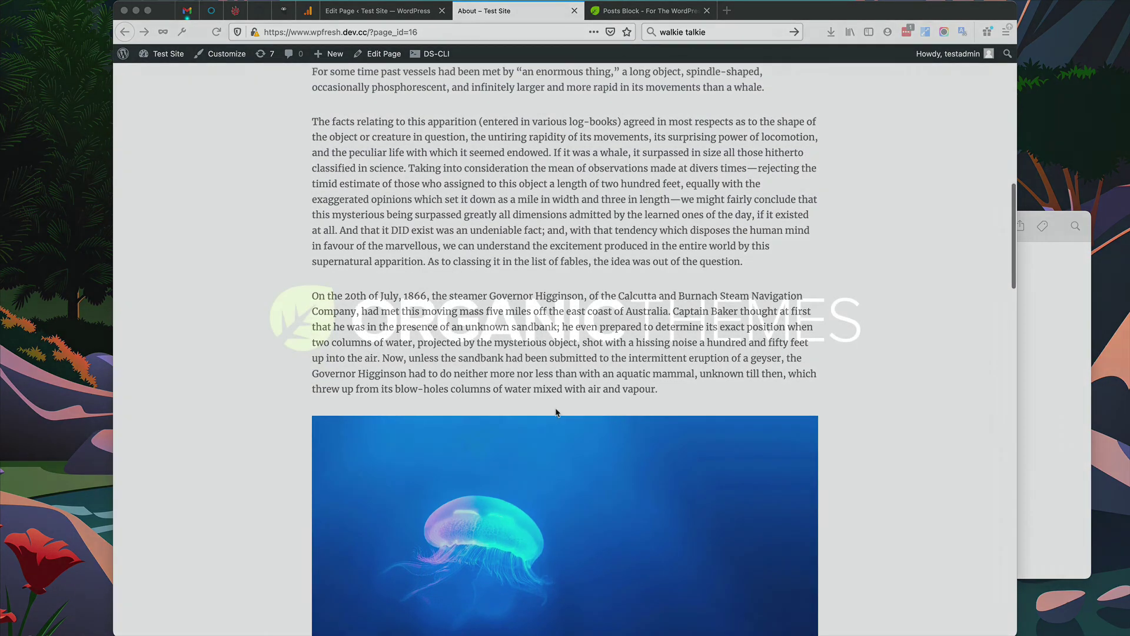